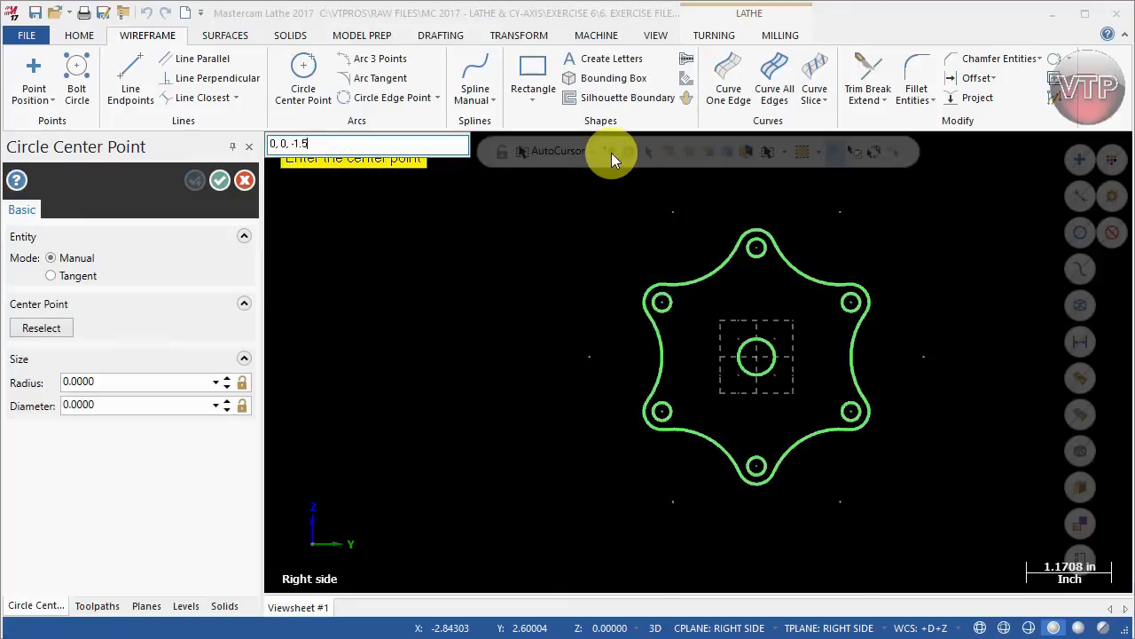
# Create a circle centred at 0, 0, -1.5 with a radius of 2.25 inches around the star-shaped profile.
pyautogui.press('Return')
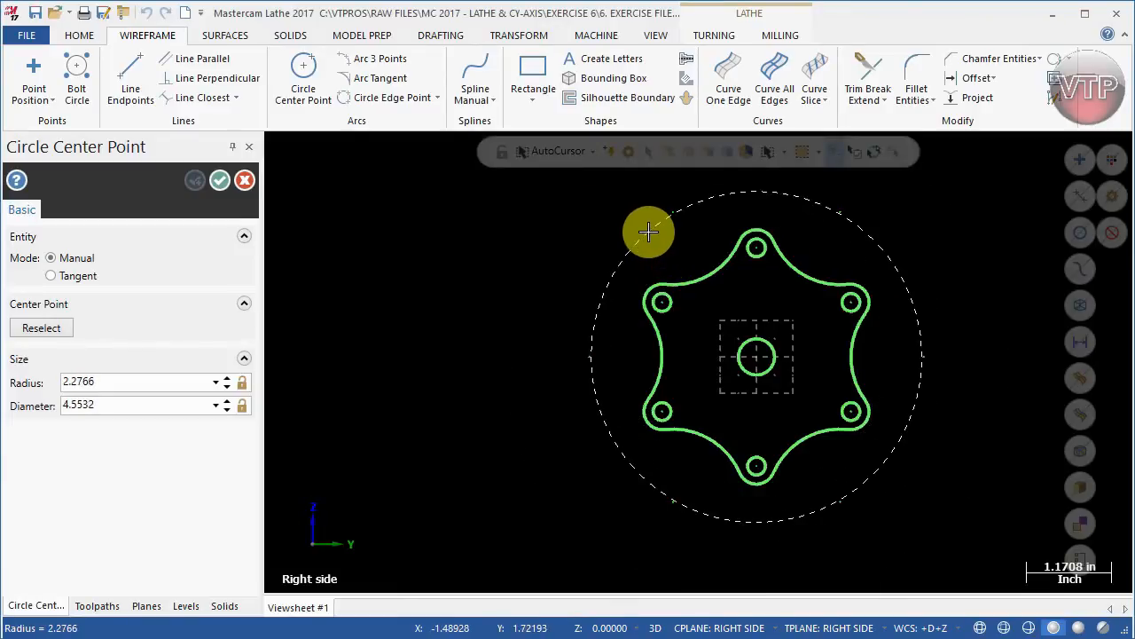
pyautogui.click(610, 267)
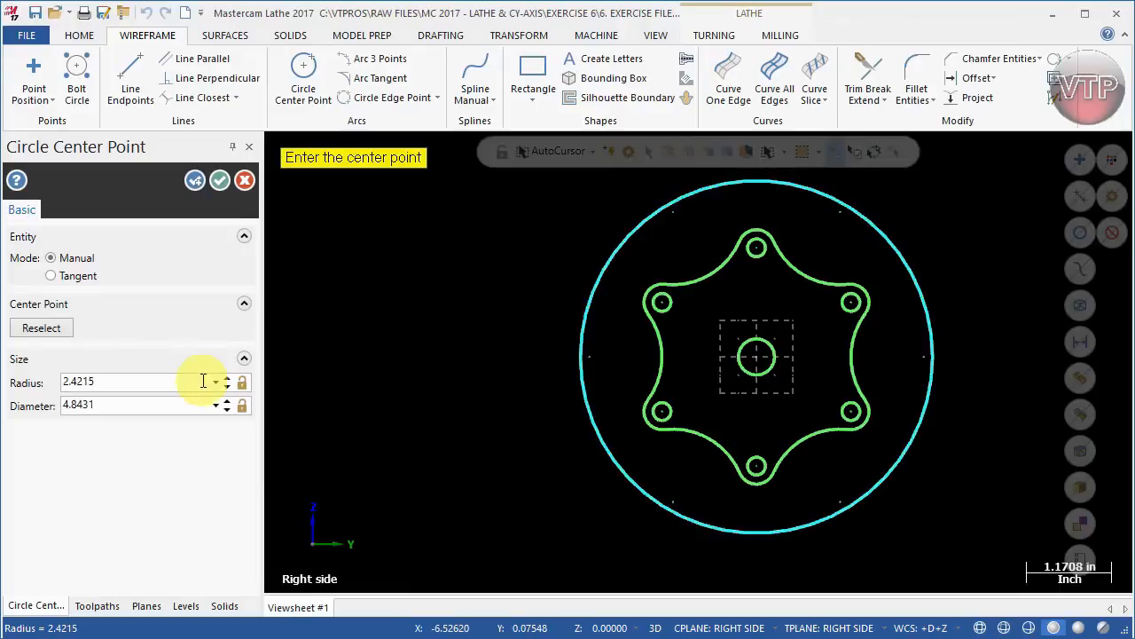
pyautogui.click(152, 382)
pyautogui.write('2.25')
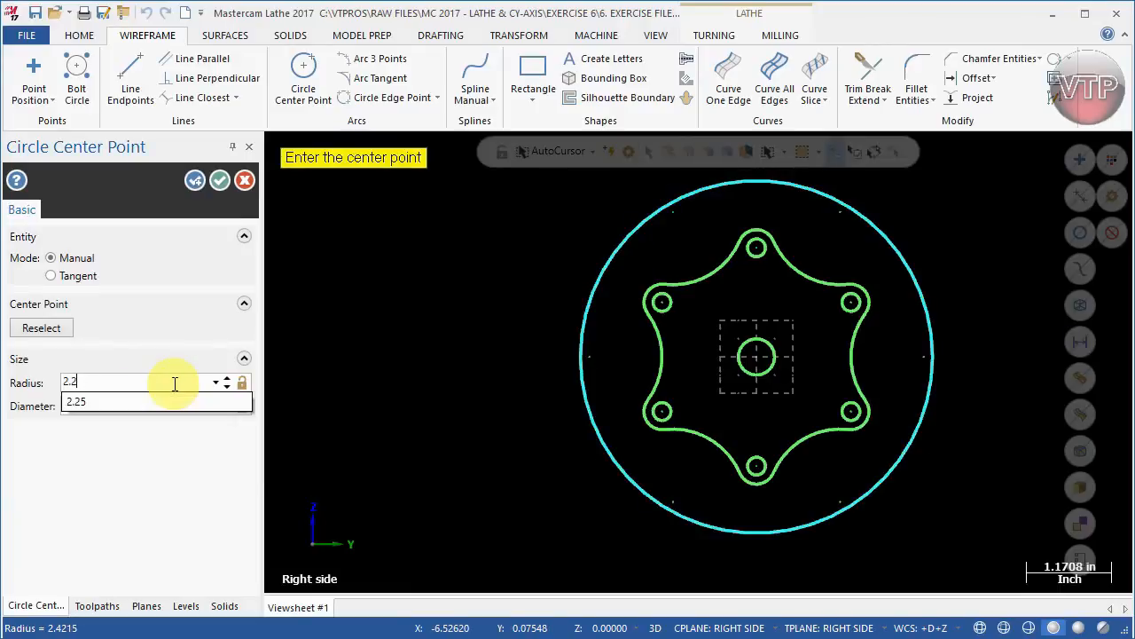
pyautogui.press('Return')
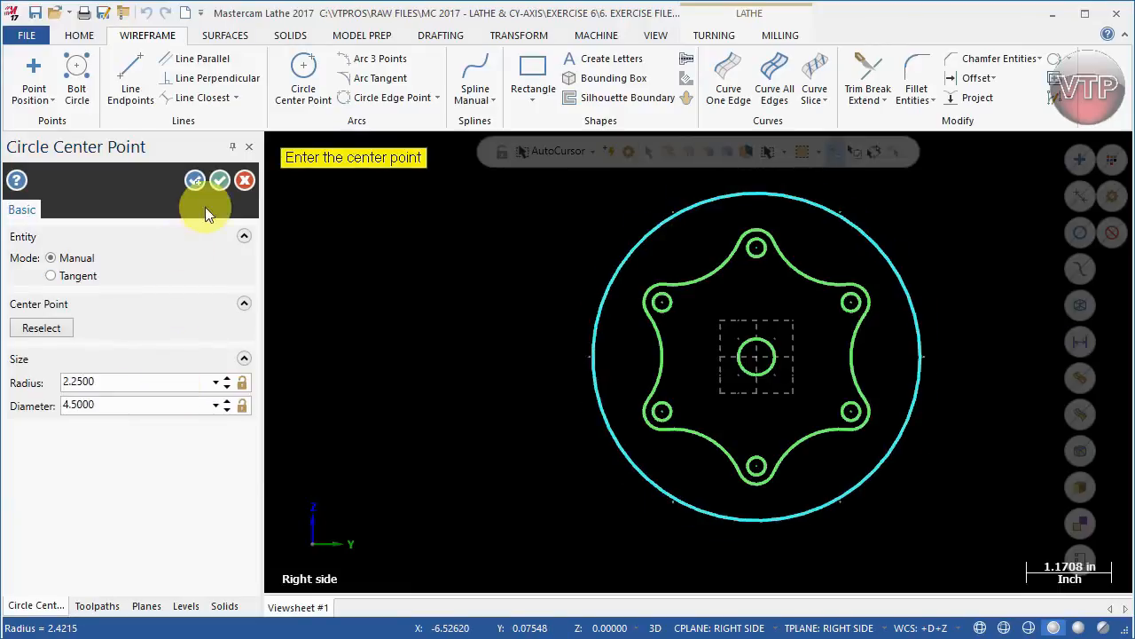
pyautogui.click(220, 180)
# In the right side view, draw a vertical line 2.0 inches long upward from the large circle's centre.
pyautogui.moveTo(464, 330); pyautogui.dragTo(719, 345, button='middle')
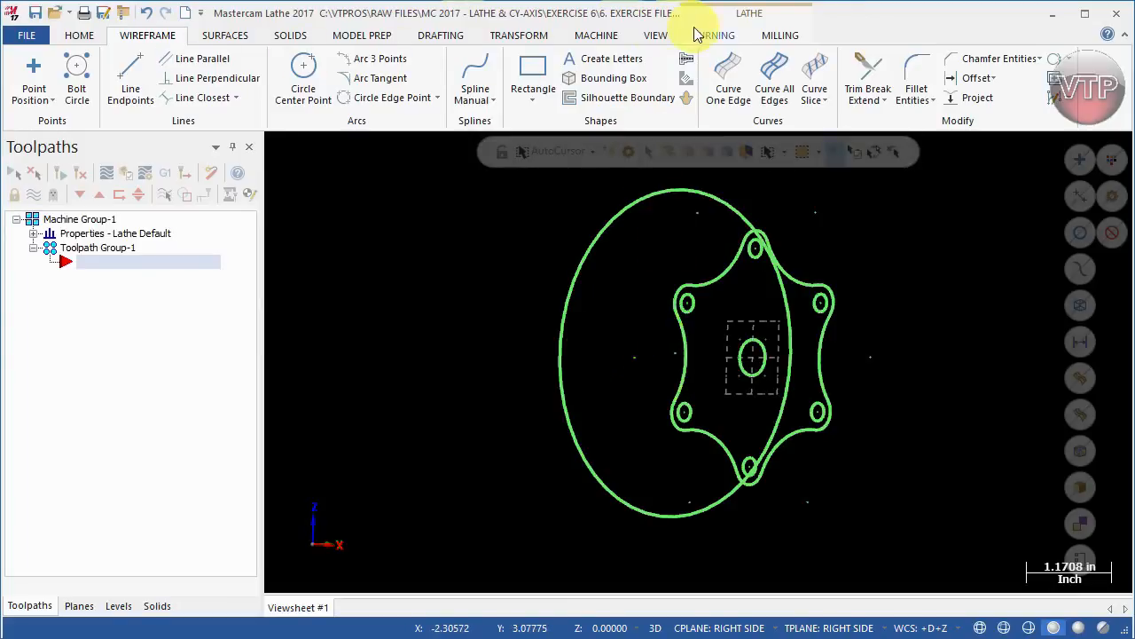
pyautogui.click(655, 36)
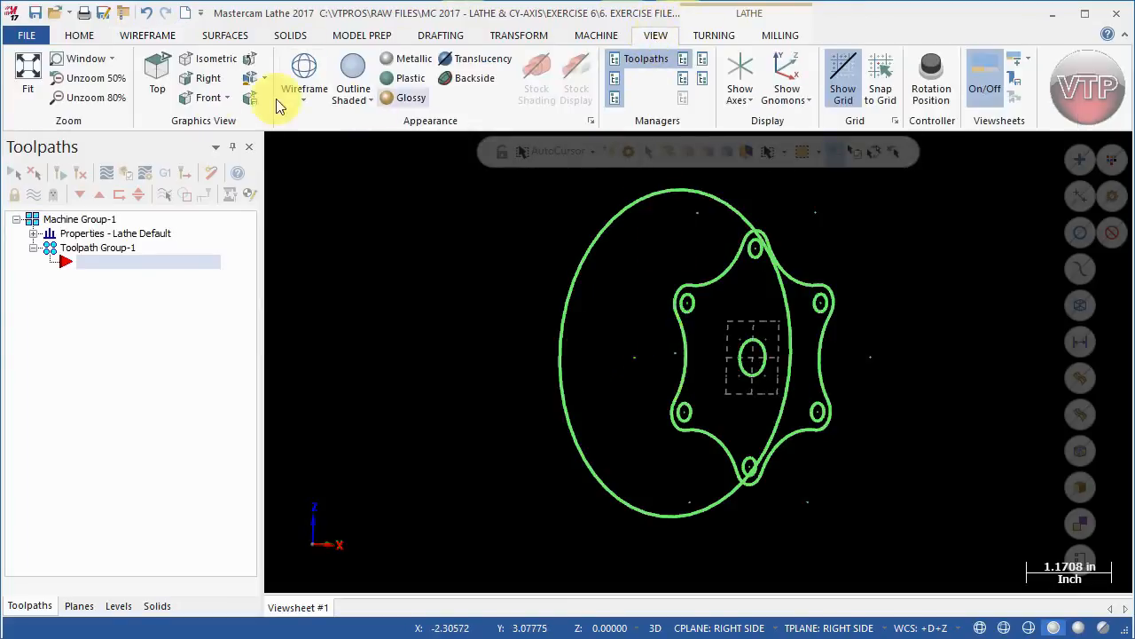
pyautogui.click(204, 78)
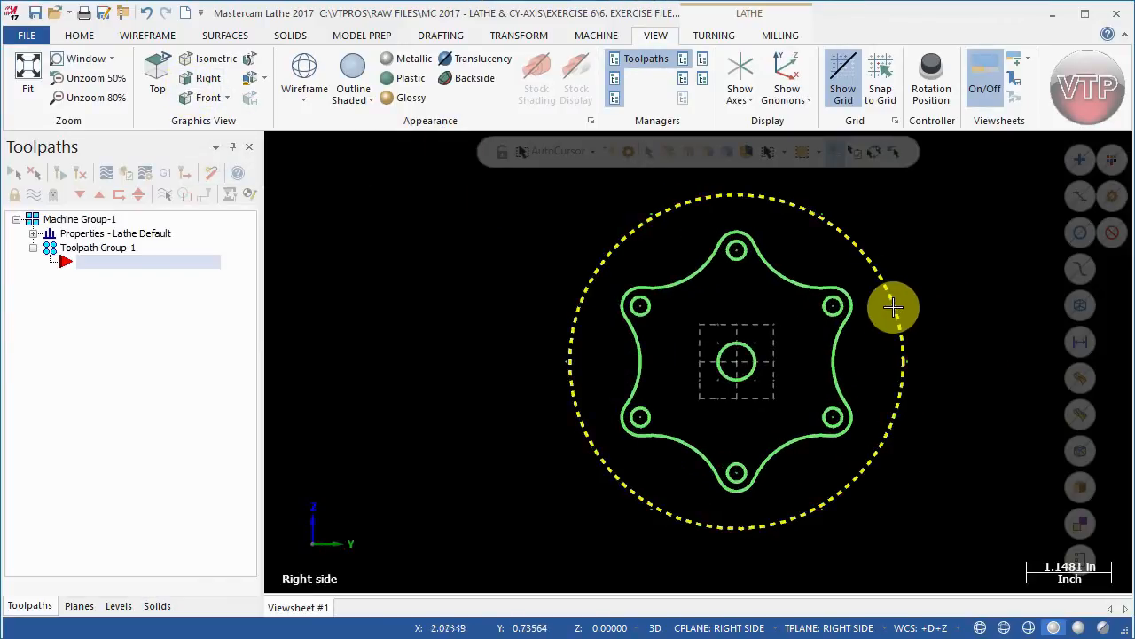
pyautogui.click(239, 174)
pyautogui.click(147, 33)
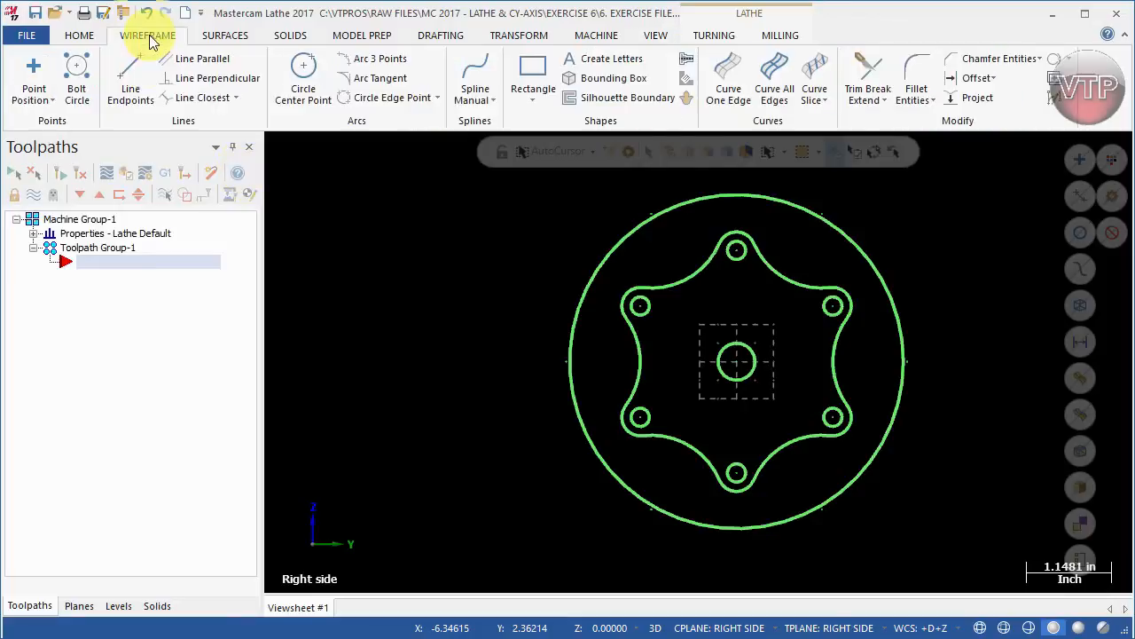
pyautogui.click(132, 78)
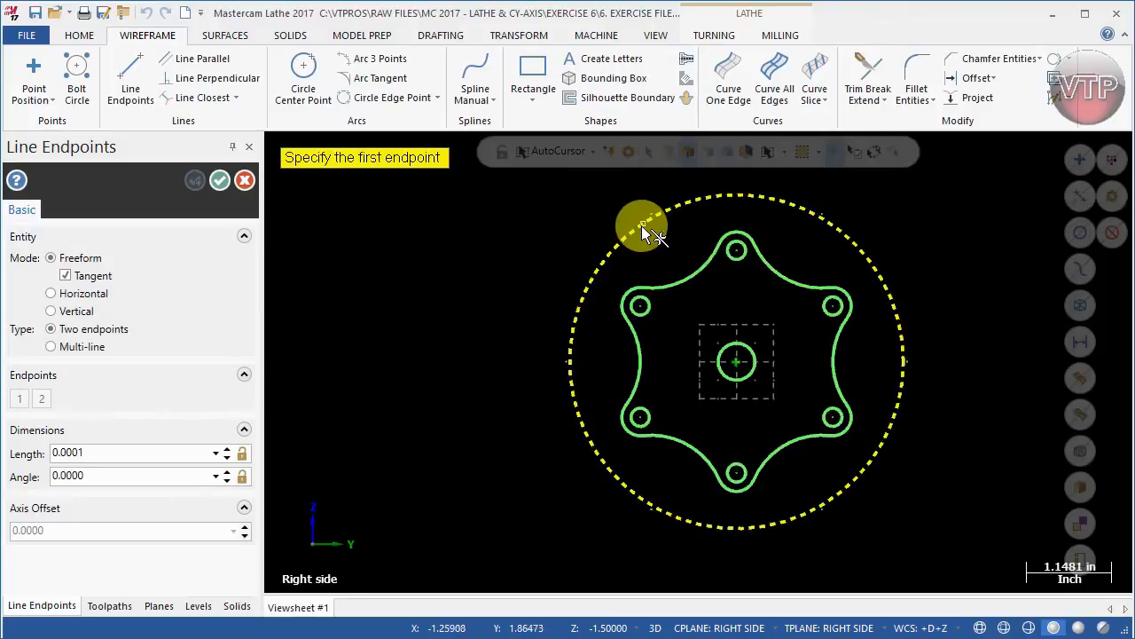
pyautogui.click(736, 362)
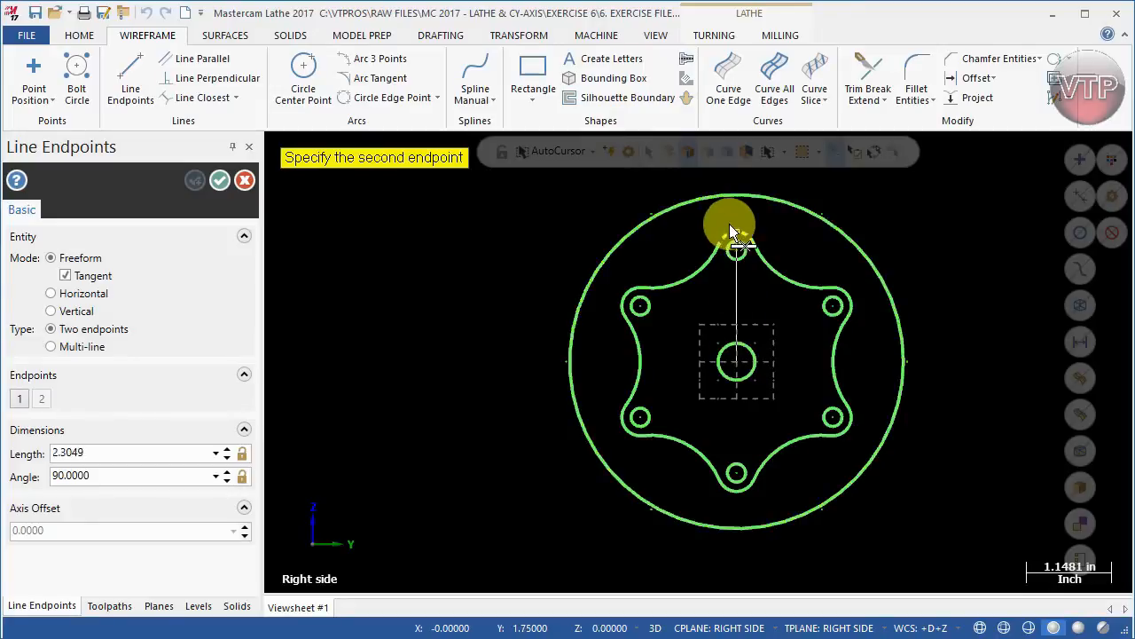
pyautogui.click(733, 206)
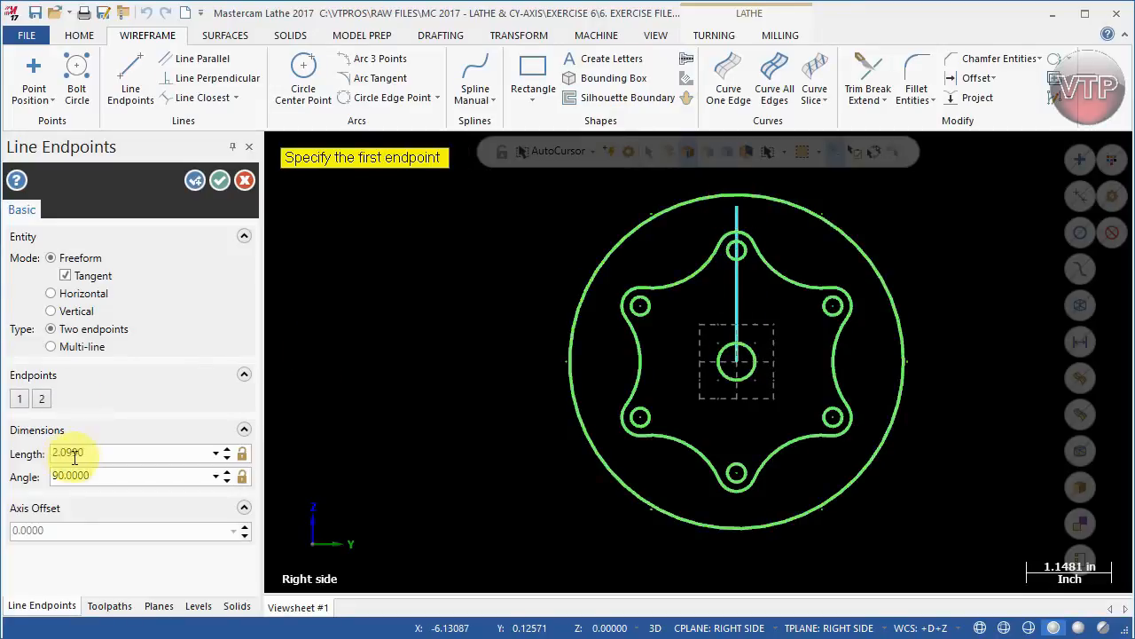
pyautogui.write('2.0')
pyautogui.press('Return')
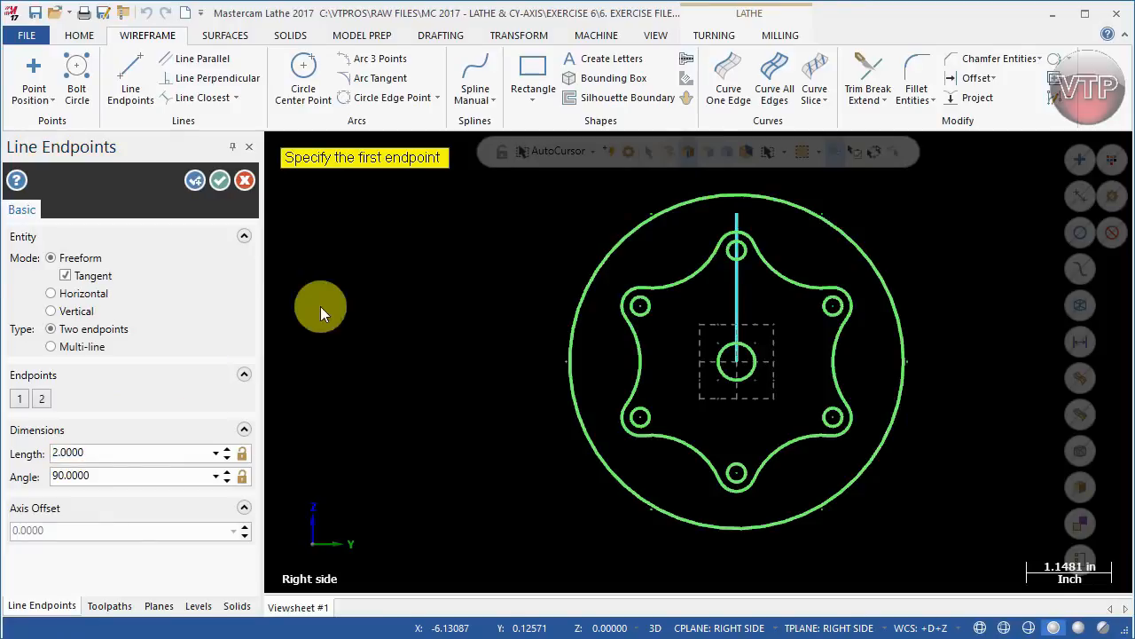
pyautogui.scroll(8, 749, 174)
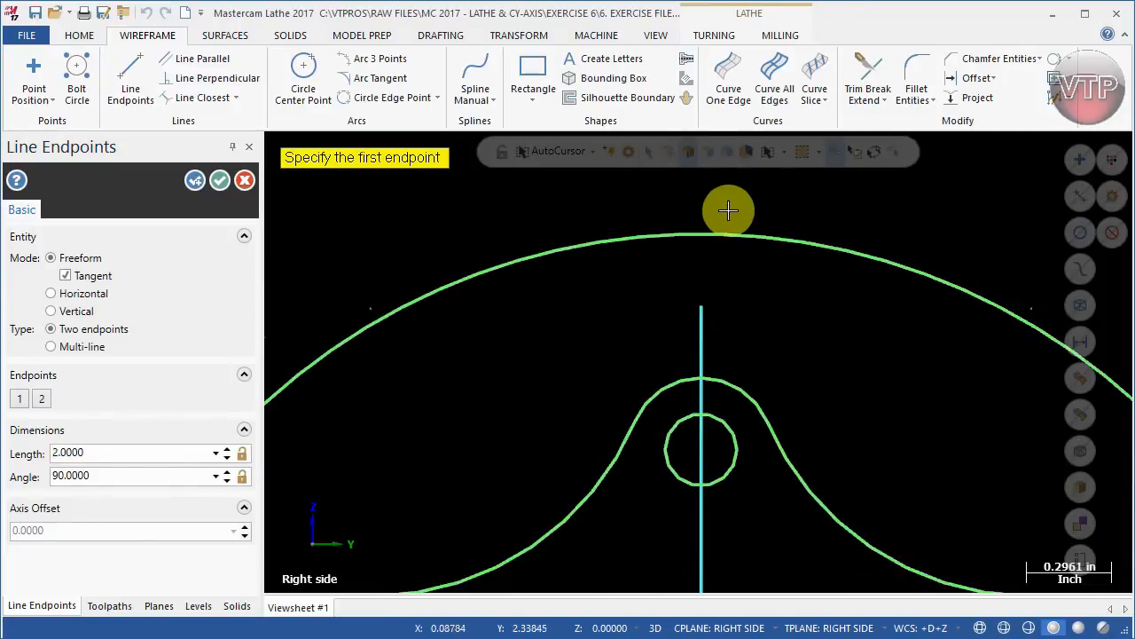
pyautogui.click(192, 180)
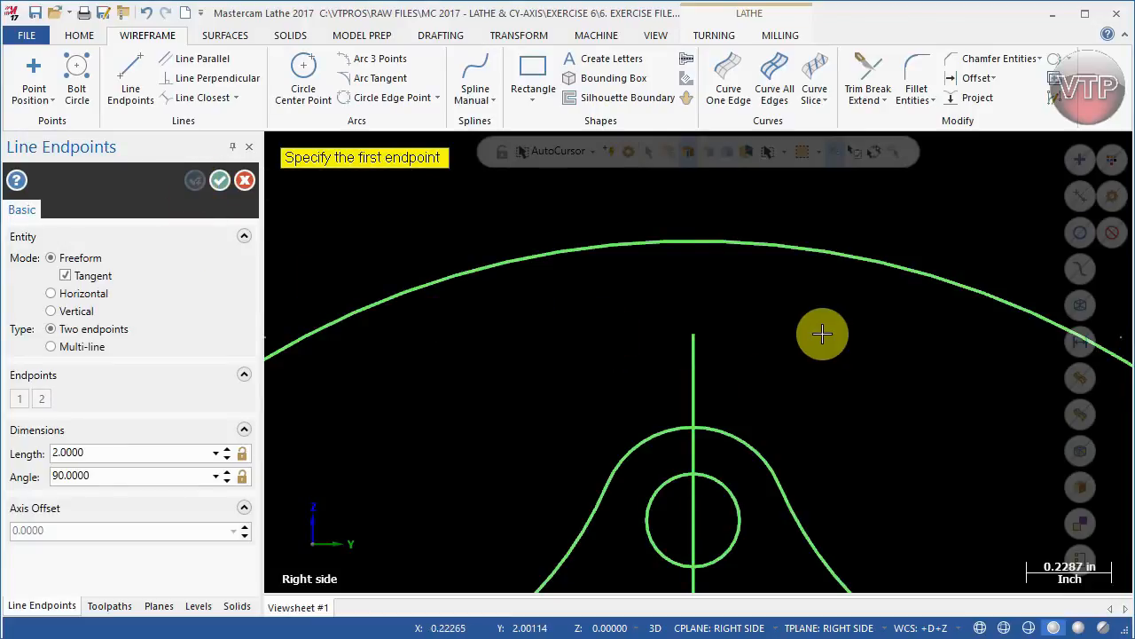
# Draw a 0.125-inch line leftward from the vertical line's upper end, then a vertical line about 0.37 inch up past the circle.
pyautogui.click(694, 335)
pyautogui.click(652, 335)
pyautogui.doubleClick(147, 453)
pyautogui.write('.125')
pyautogui.press('Return')
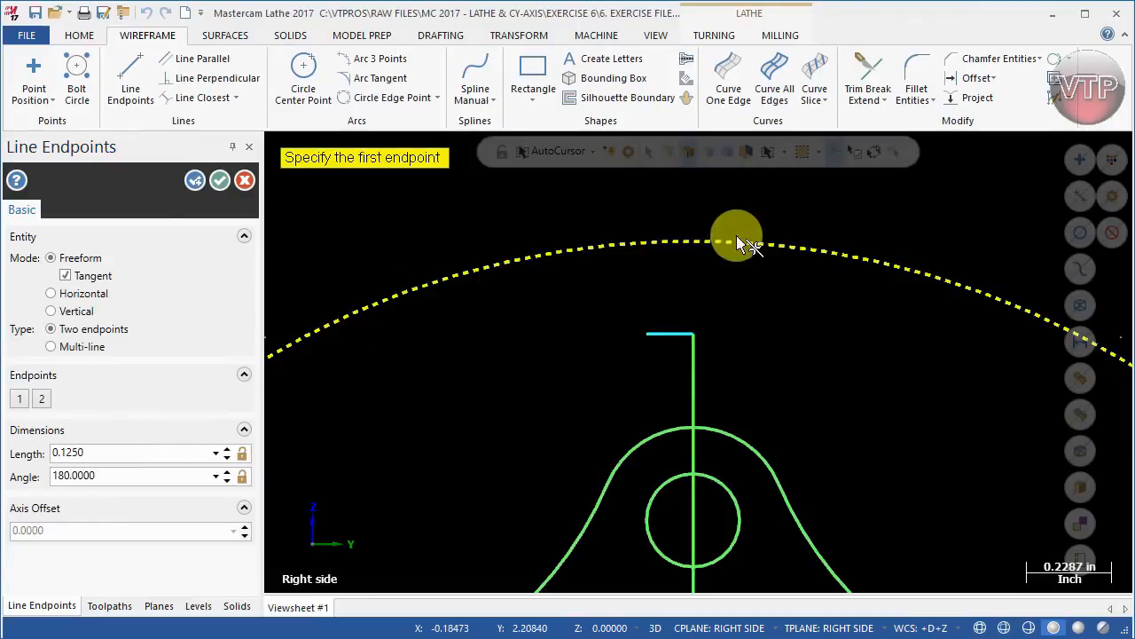
pyautogui.click(648, 336)
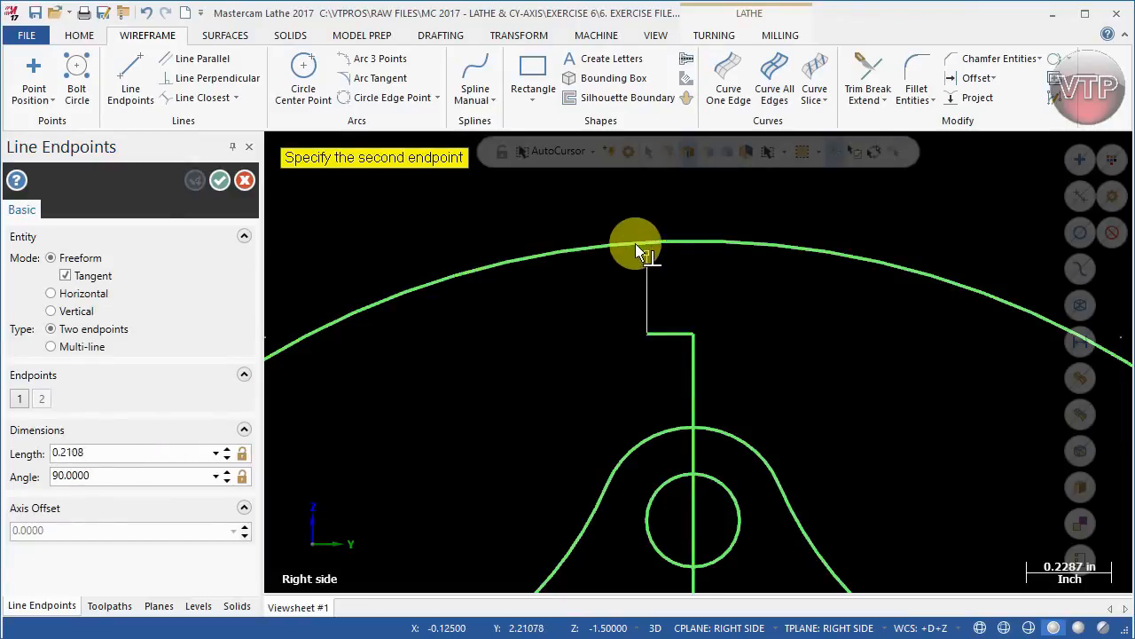
pyautogui.click(655, 199)
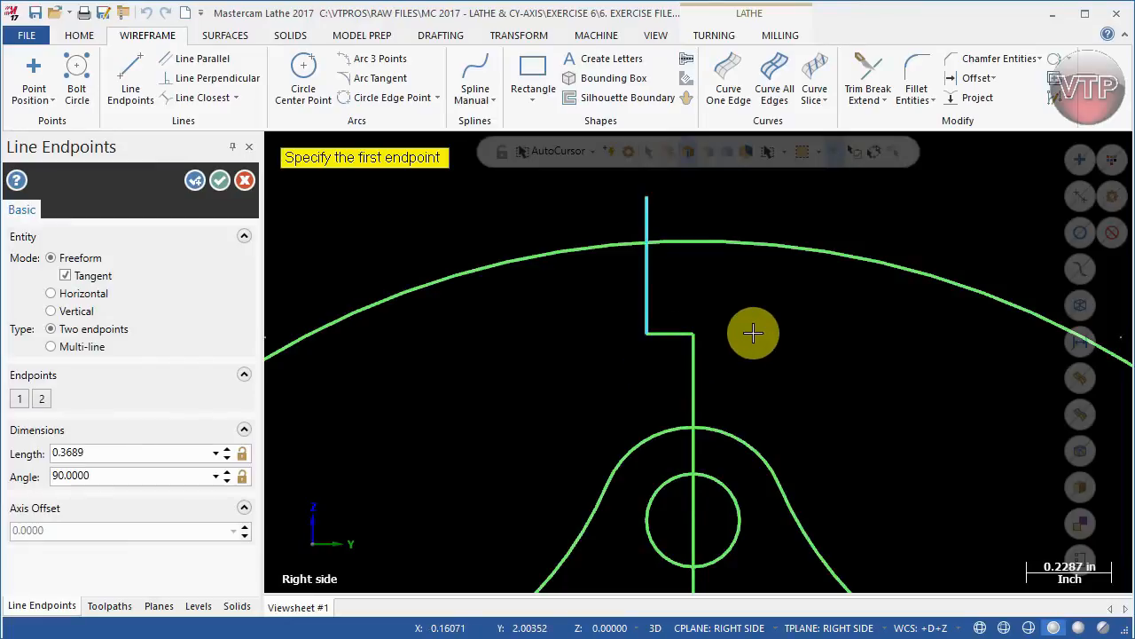
# Draw a 0.125-inch line rightward from the centre line's upper end, then a vertical line about 0.36 inch up past the circle.
pyautogui.click(693, 335)
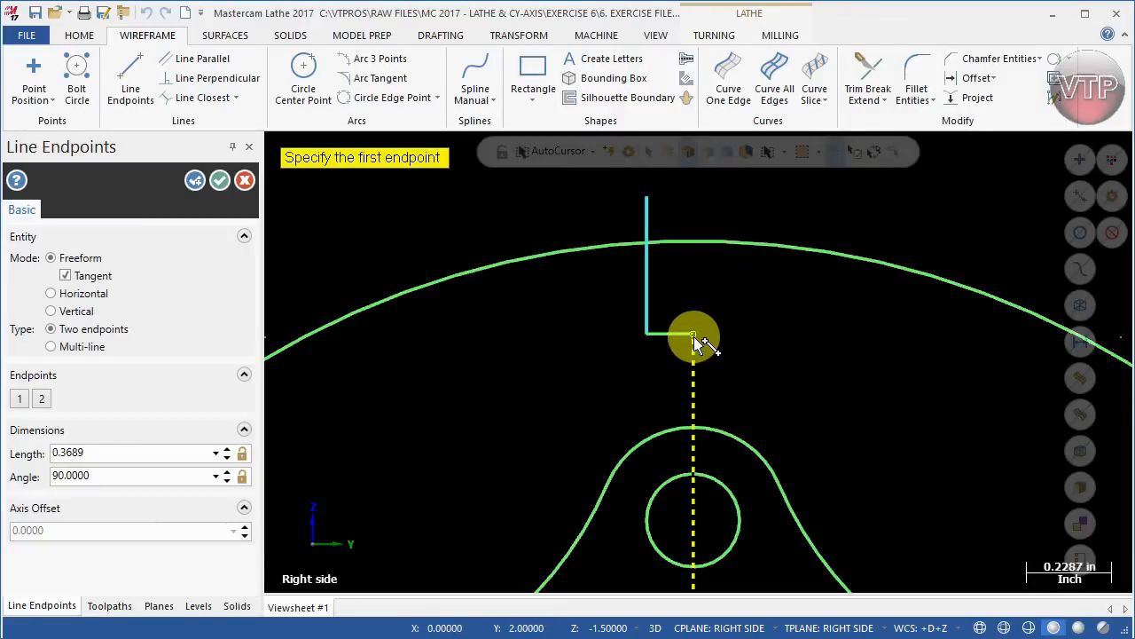
pyautogui.click(741, 334)
pyautogui.click(172, 452)
pyautogui.write('0.1250')
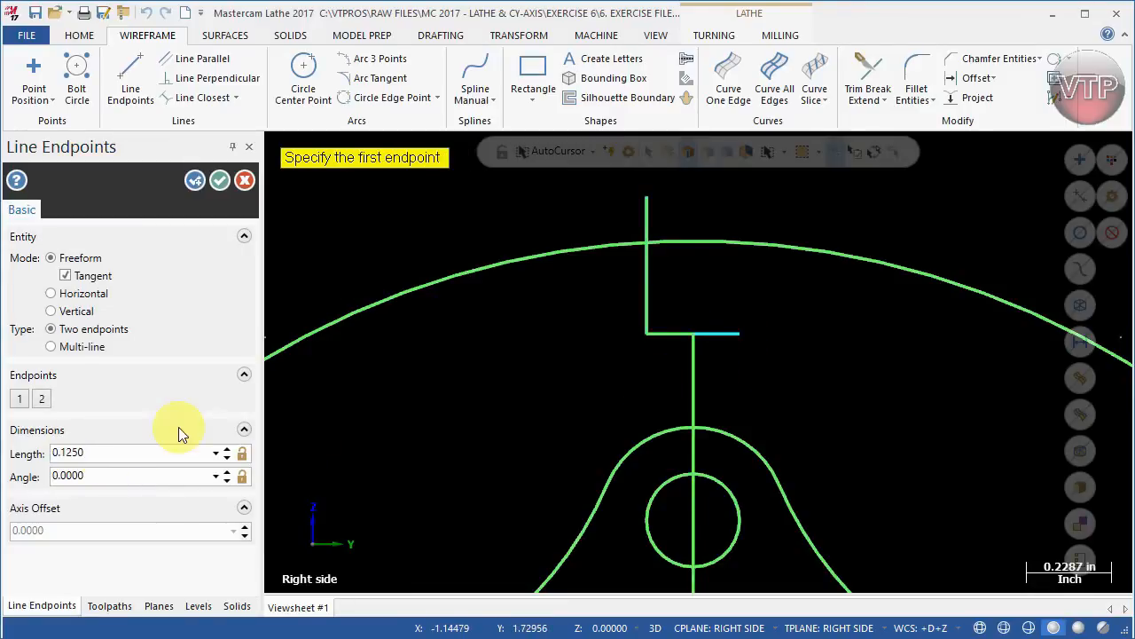
pyautogui.click(743, 334)
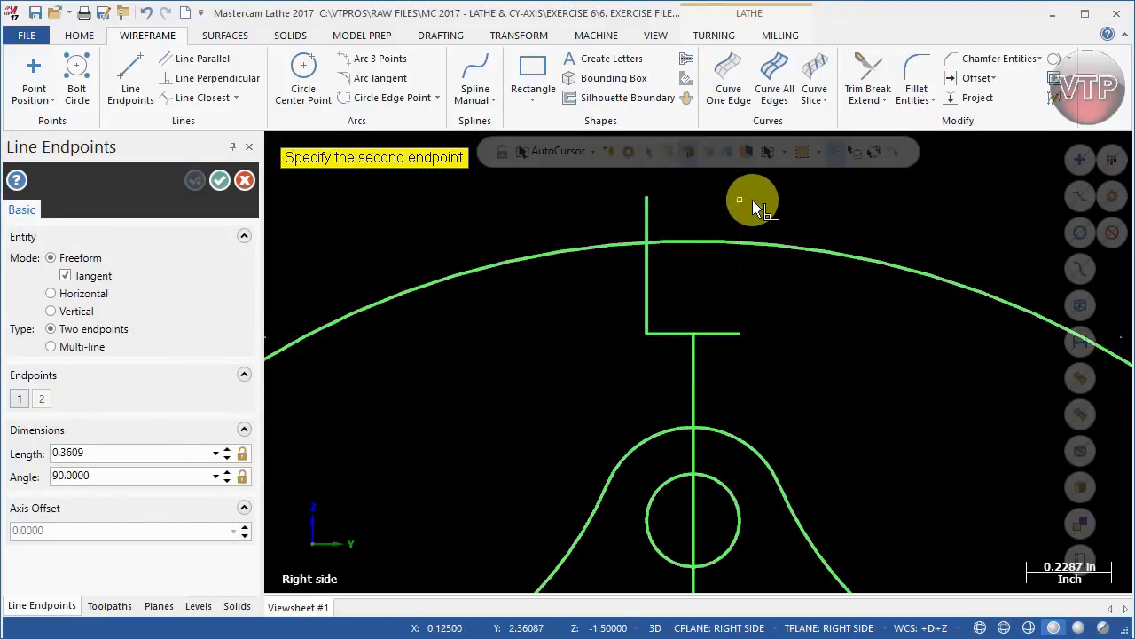
pyautogui.click(753, 203)
pyautogui.click(220, 180)
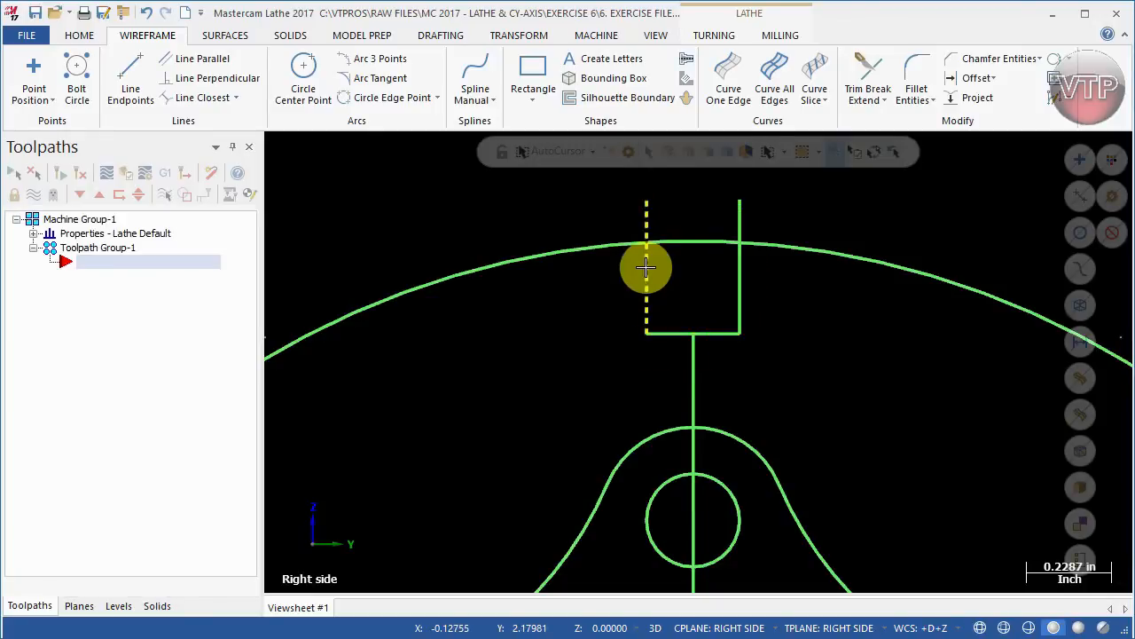
# Replace the slot's two short bottom segments with a single line joining the lower ends of both side walls.
pyautogui.click(715, 333)
pyautogui.press('Delete')
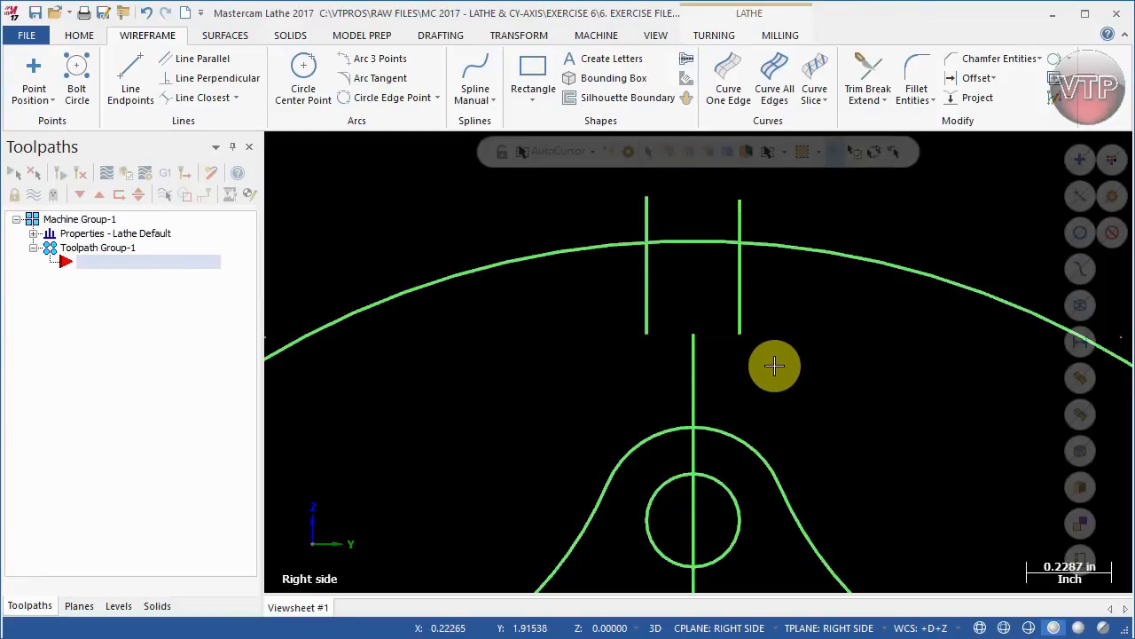
pyautogui.click(140, 68)
pyautogui.click(648, 333)
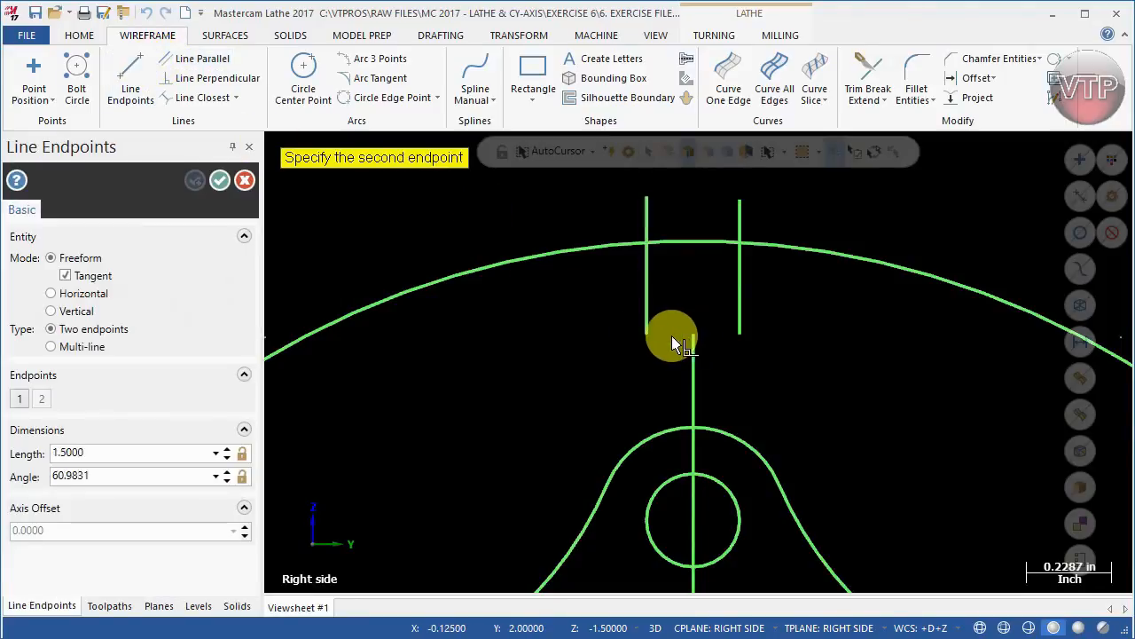
pyautogui.click(739, 333)
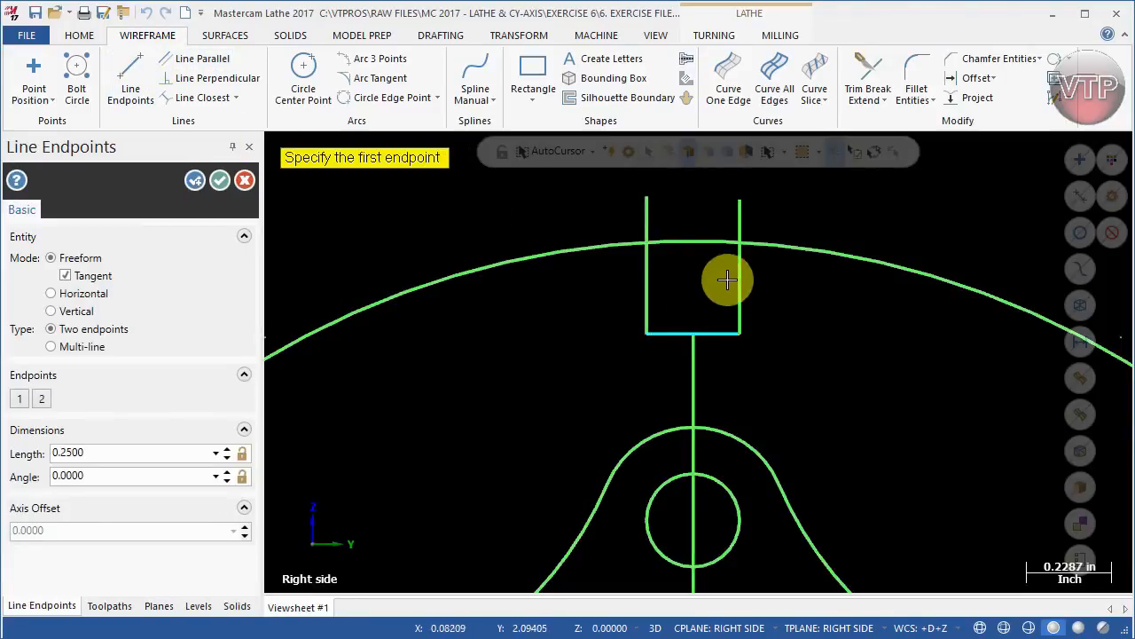
pyautogui.click(220, 181)
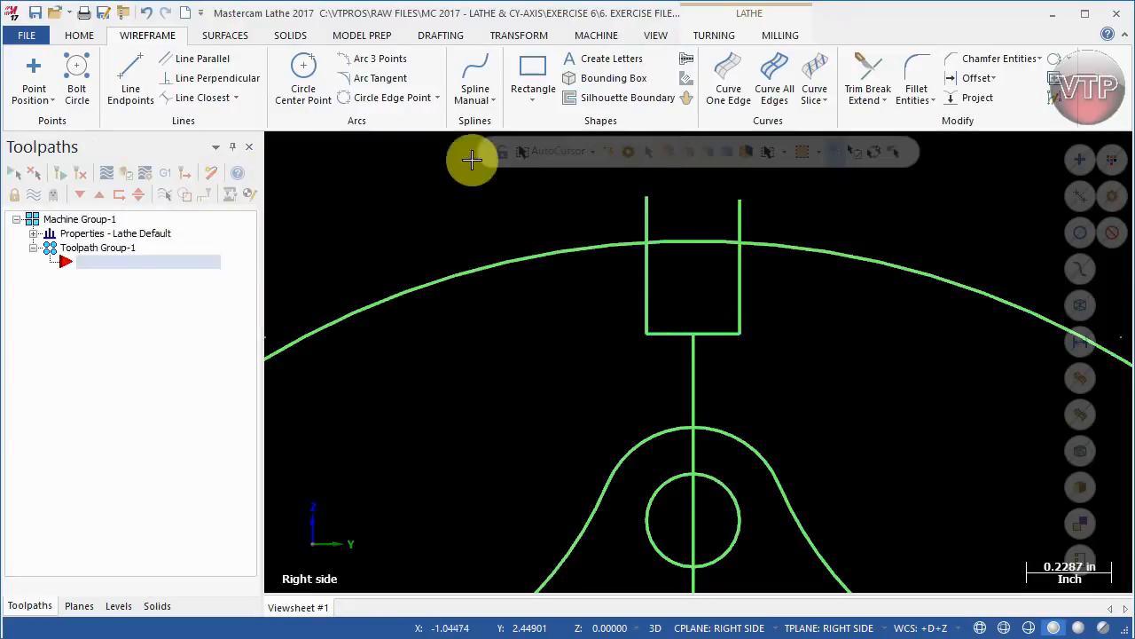
# Using Divide/delete trimming, remove the wall ends outside the circle, the arc across the slot opening and the vertical centre line.
pyautogui.click(869, 75)
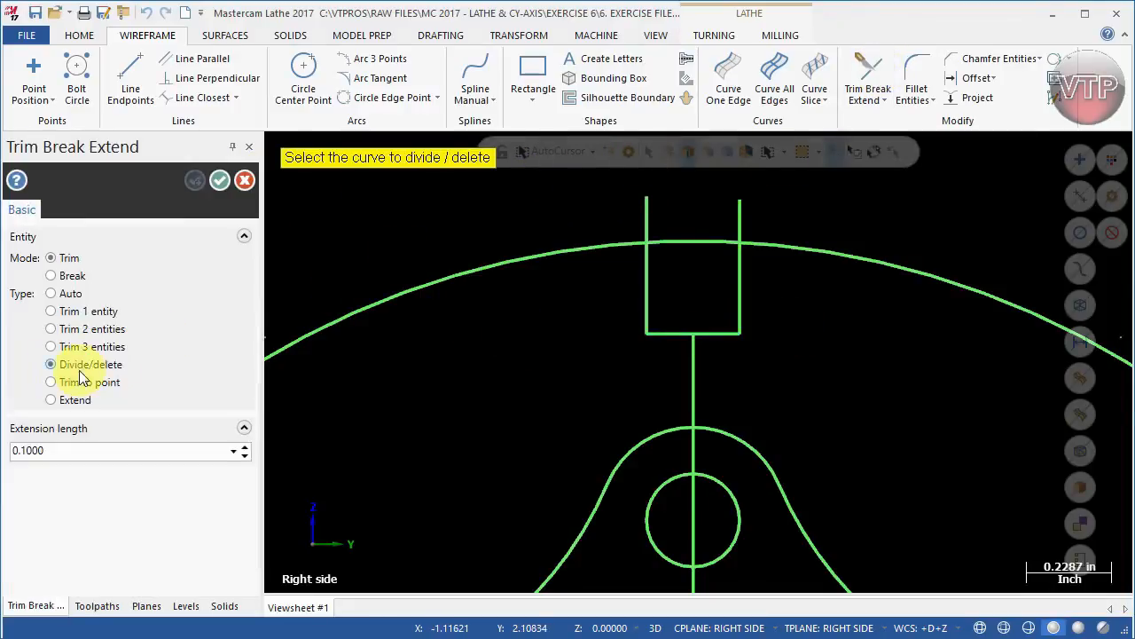
pyautogui.click(739, 211)
pyautogui.click(712, 239)
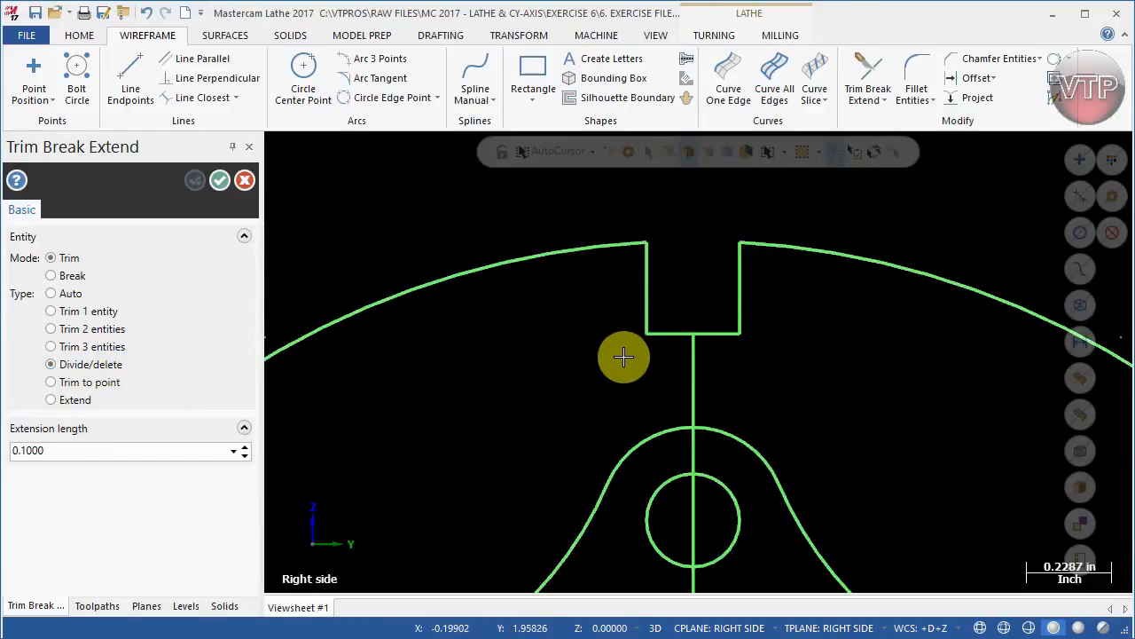
pyautogui.click(691, 376)
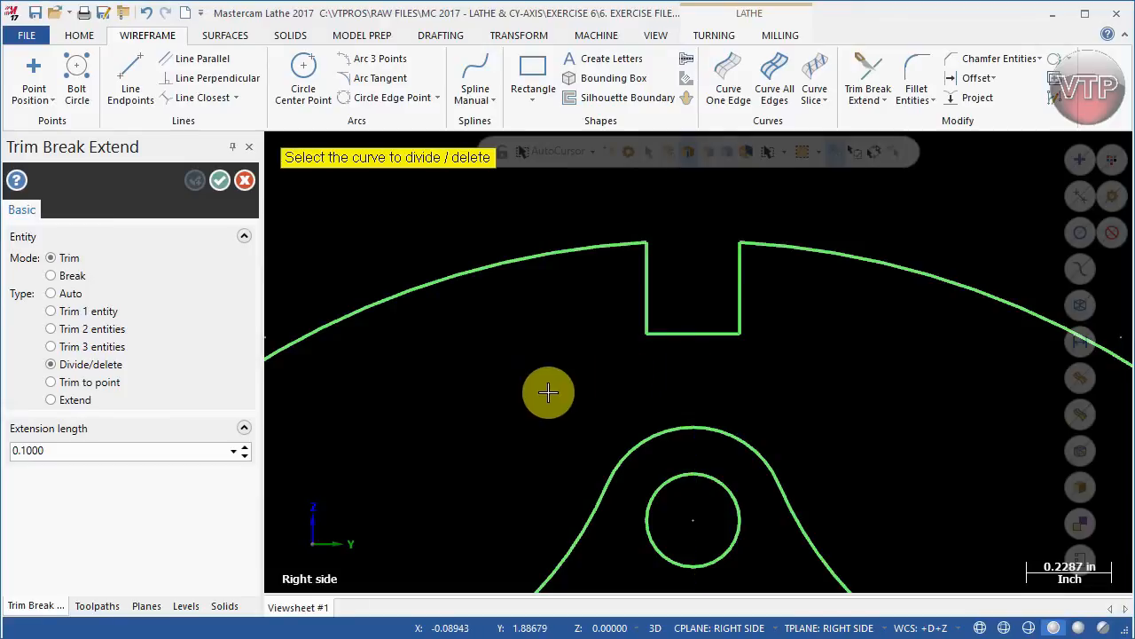
pyautogui.scroll(-8, 582, 405)
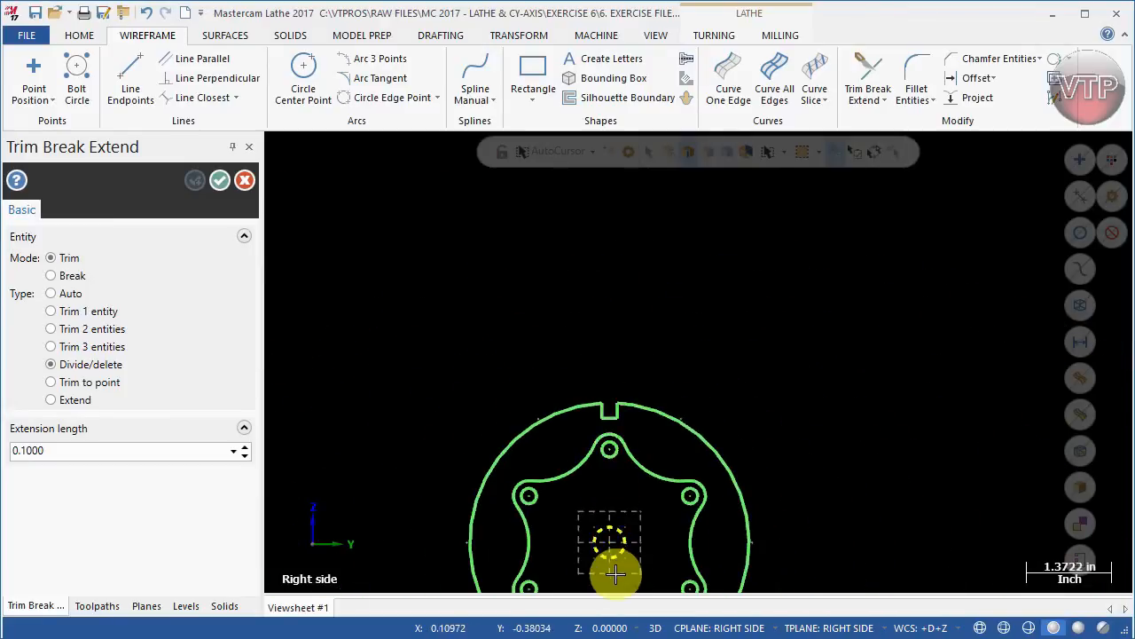
pyautogui.click(220, 180)
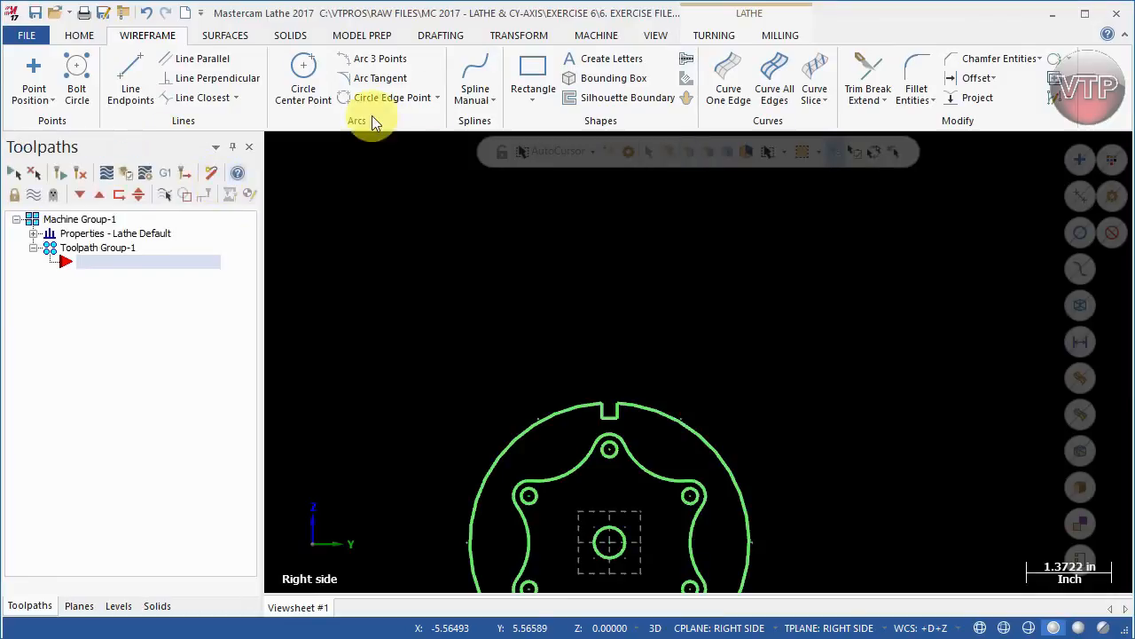
# Rotate the three notch lines about the origin as 5 copies with 60 degrees between them.
pyautogui.click(655, 35)
pyautogui.click(27, 67)
pyautogui.scroll(-2, 722, 373)
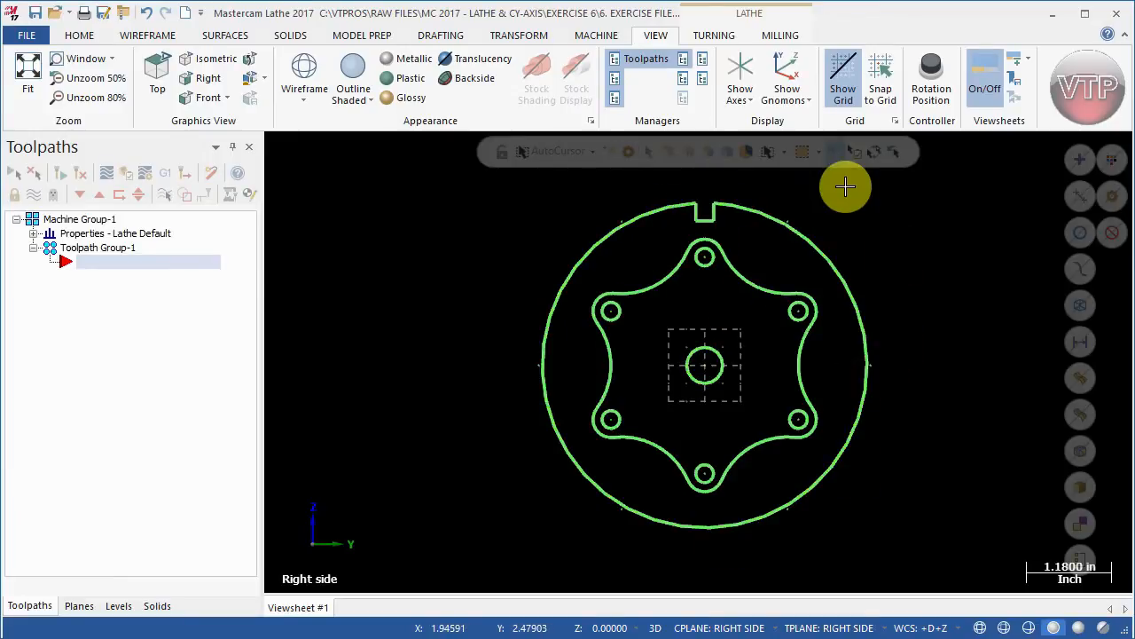
pyautogui.click(521, 36)
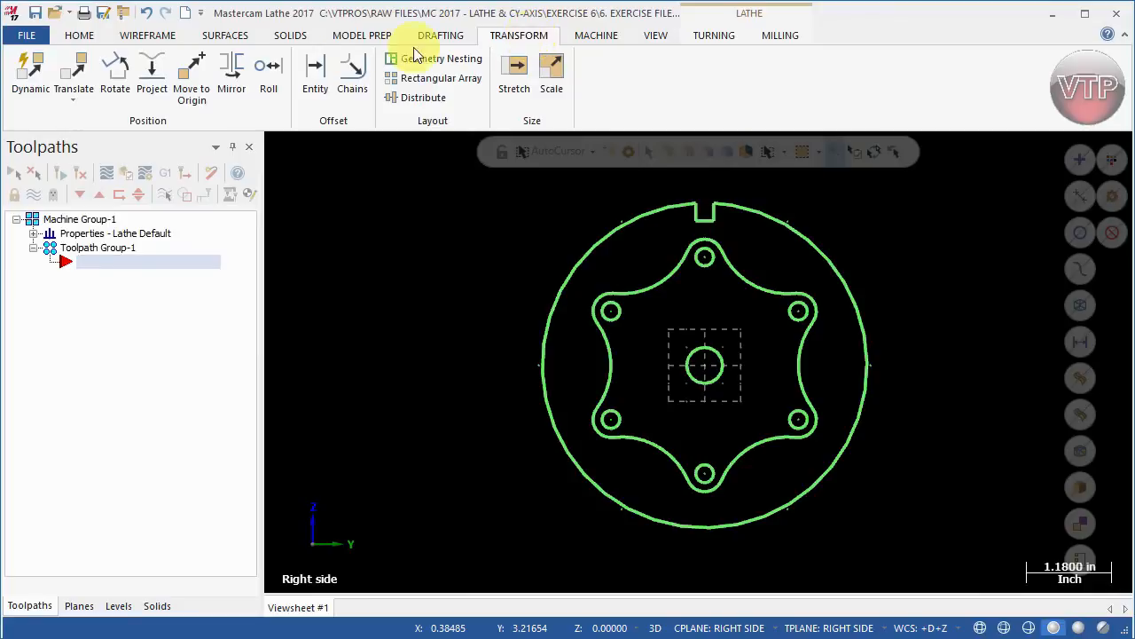
pyautogui.click(114, 76)
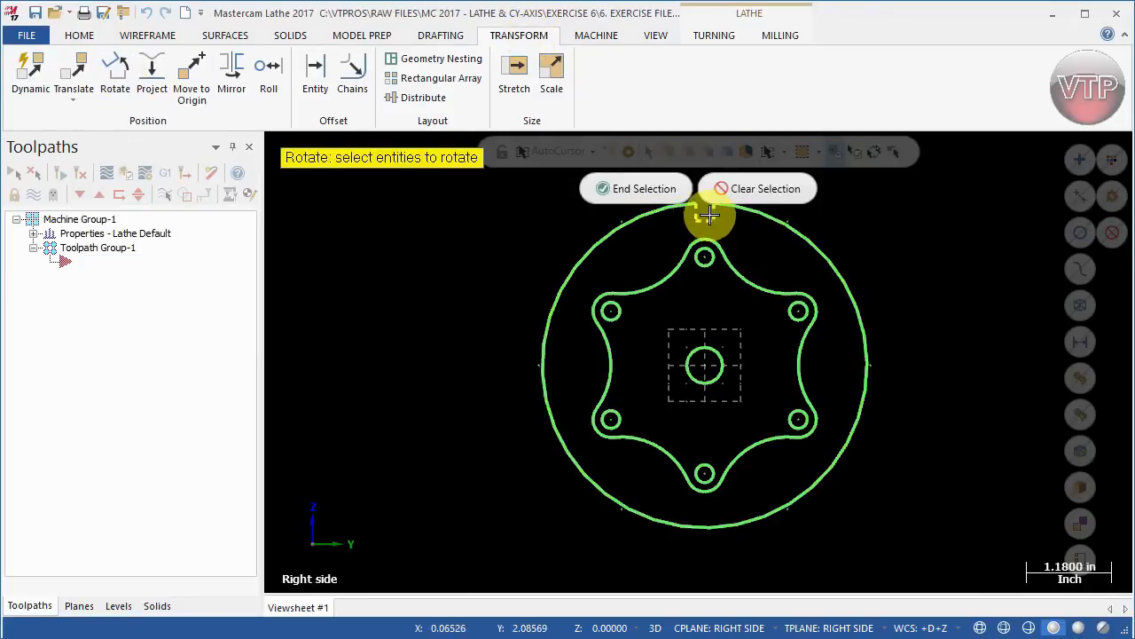
pyautogui.click(658, 207)
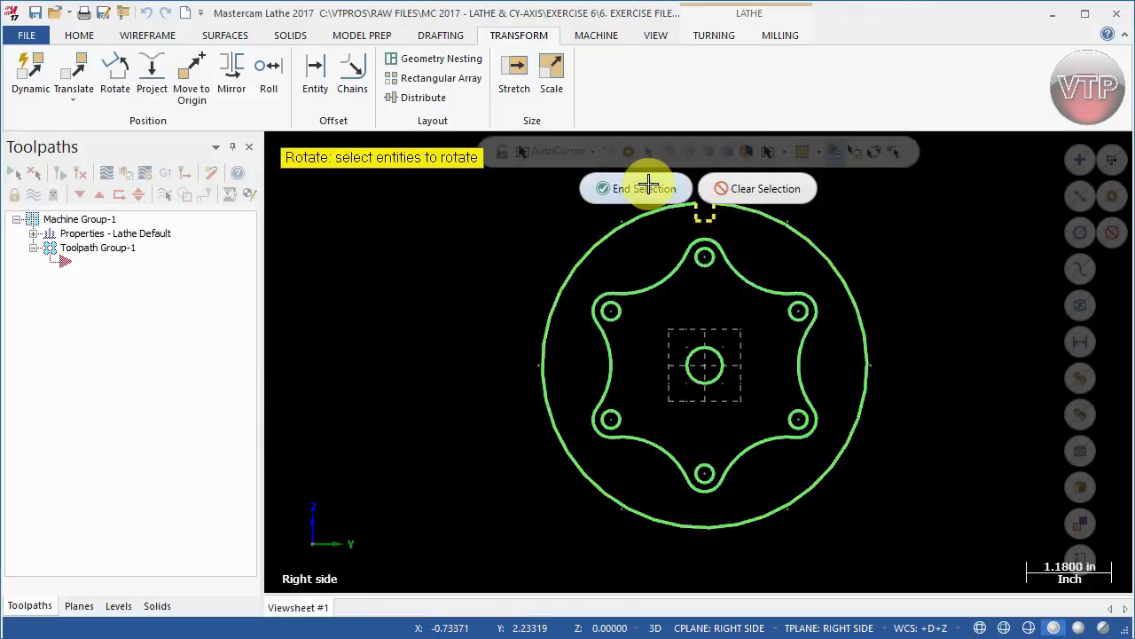
pyautogui.click(647, 189)
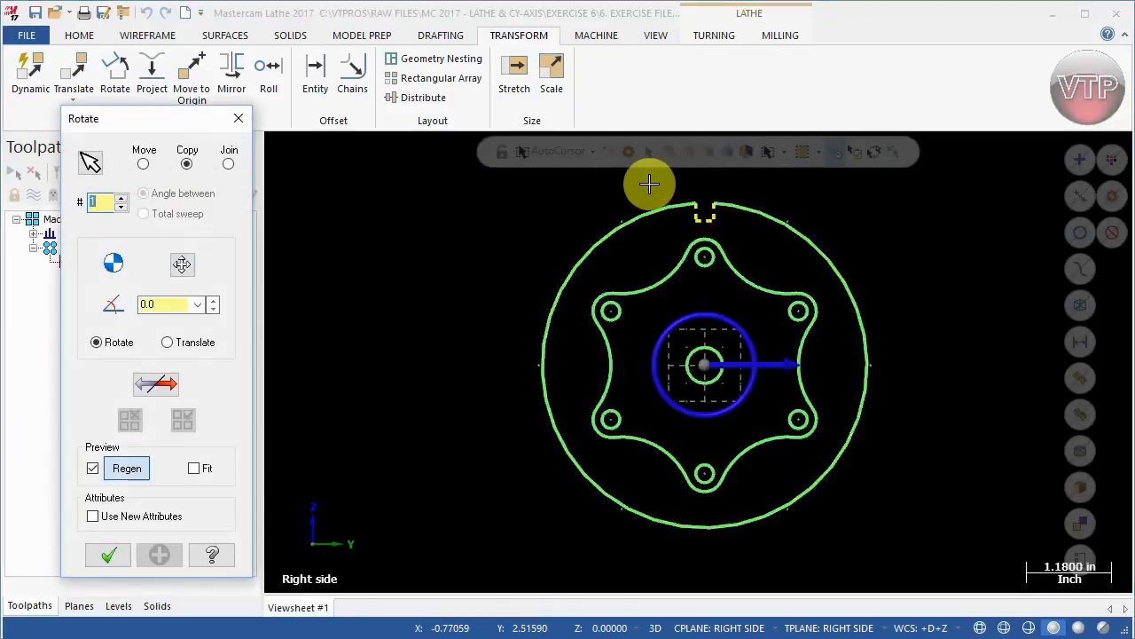
pyautogui.click(122, 199)
pyautogui.click(155, 307)
pyautogui.write('6')
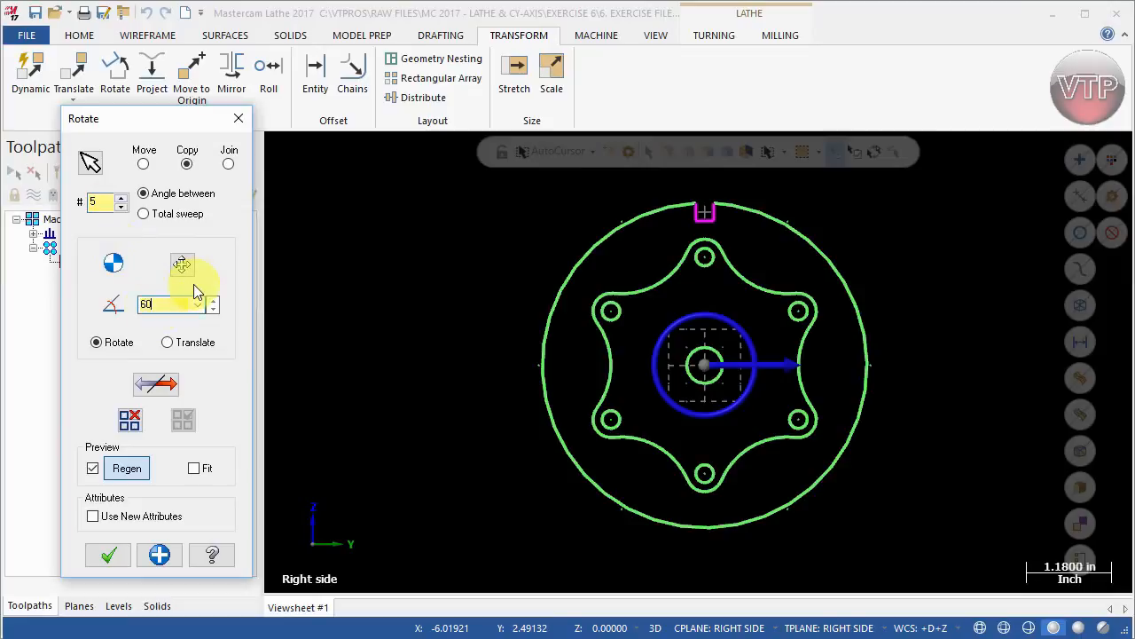
pyautogui.write('0')
pyautogui.press('Return')
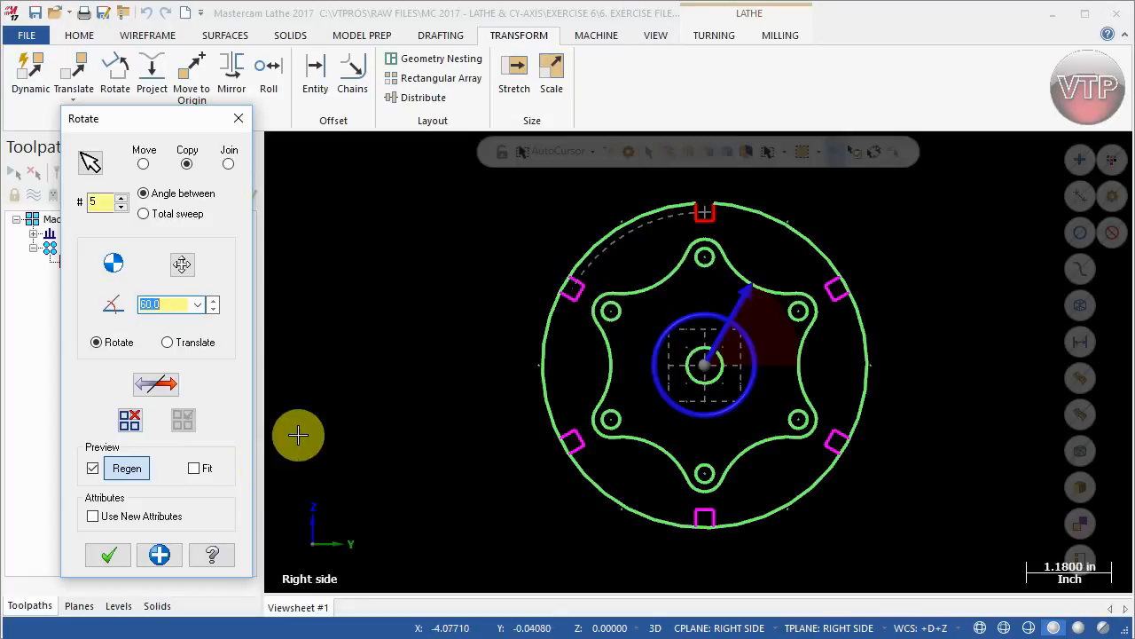
pyautogui.click(110, 557)
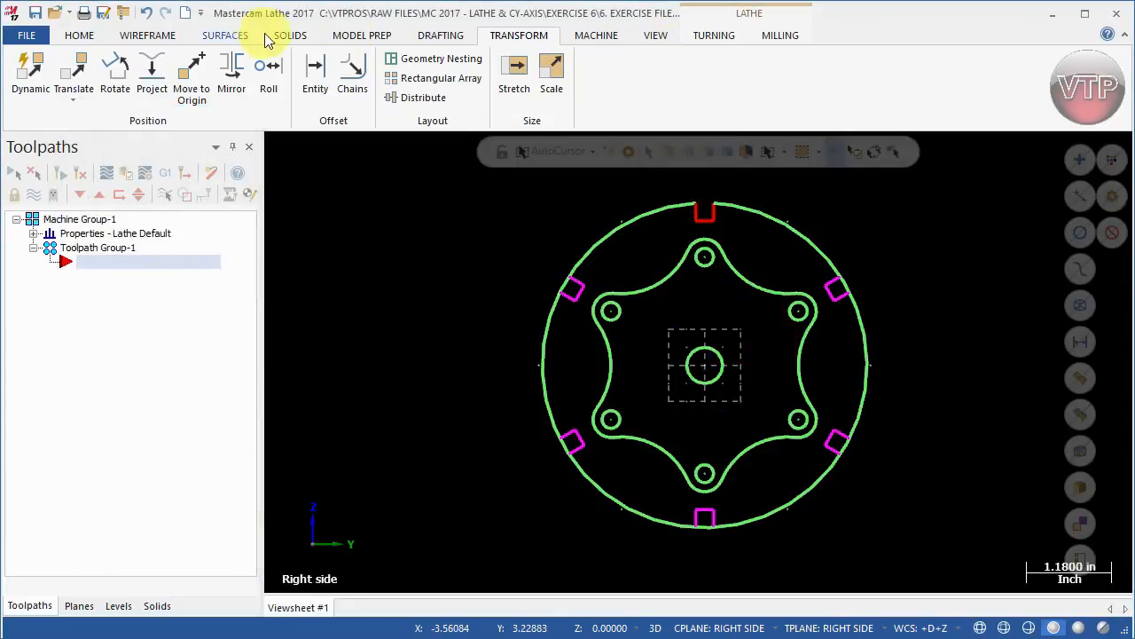
# Using Divide/delete trimming, remove the outer circle's arcs across the openings of the two right-side notches and the bottom notch.
pyautogui.click(655, 35)
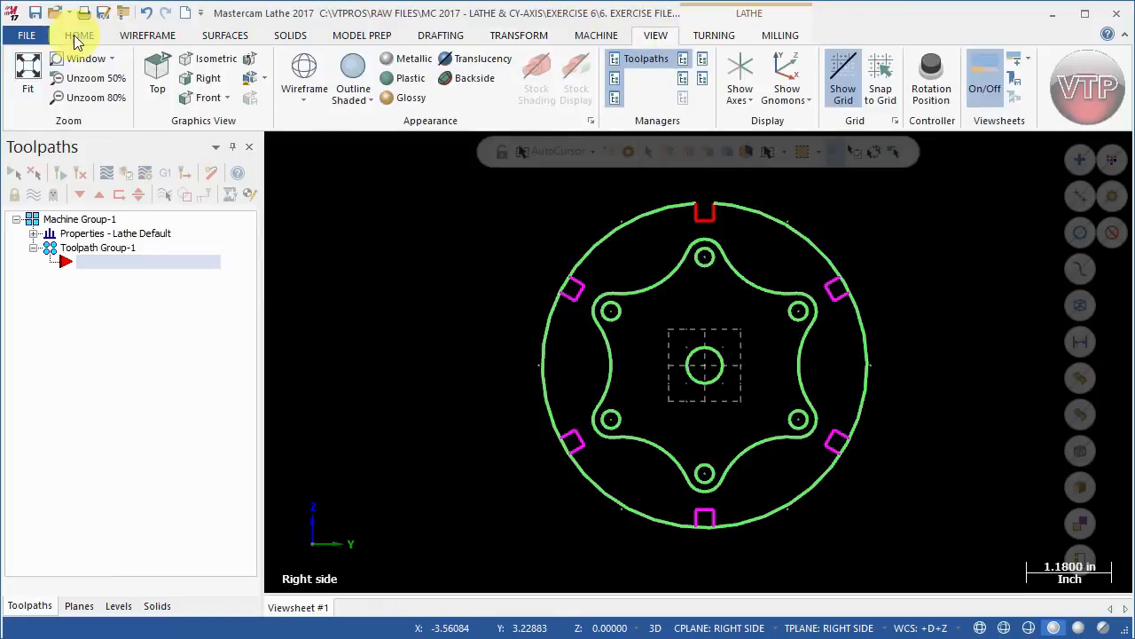
pyautogui.click(147, 36)
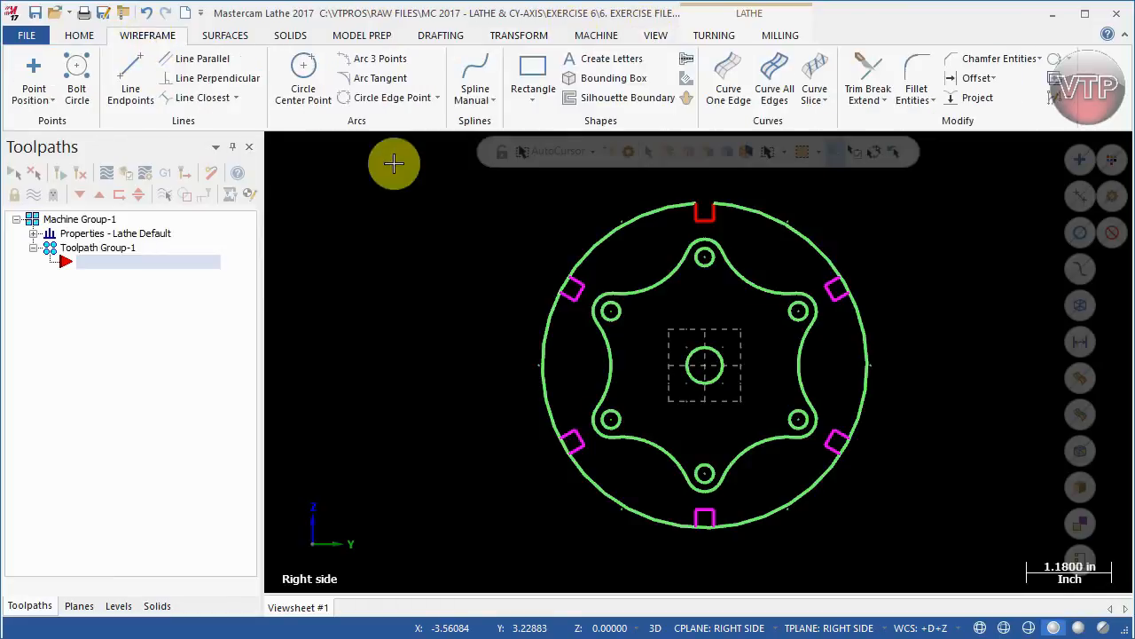
pyautogui.click(866, 71)
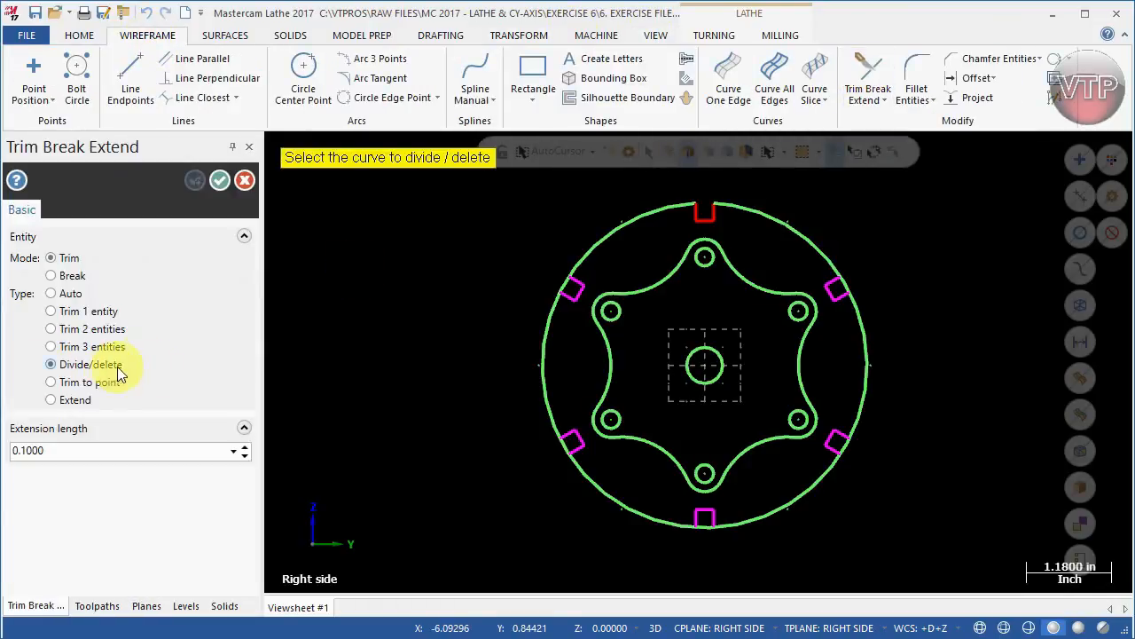
pyautogui.scroll(1, 828, 382)
pyautogui.click(857, 248)
pyautogui.scroll(2, 857, 238)
pyautogui.scroll(-2, 816, 352)
pyautogui.scroll(2, 834, 502)
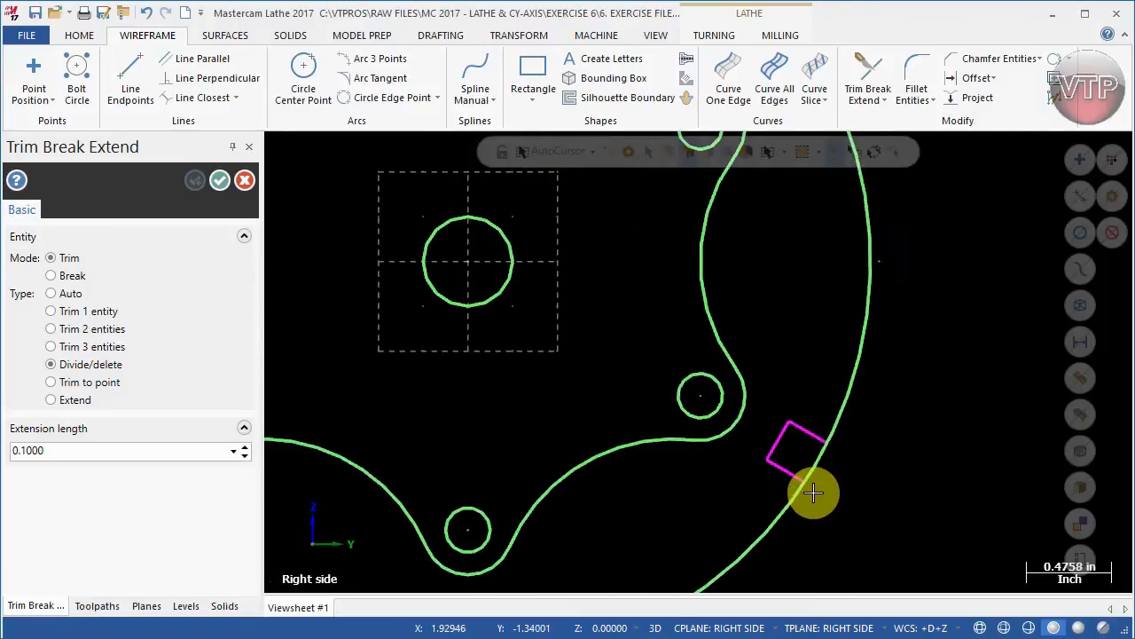
pyautogui.click(816, 463)
pyautogui.scroll(-3, 816, 464)
pyautogui.scroll(3, 602, 561)
pyautogui.click(621, 537)
pyautogui.scroll(-3, 417, 427)
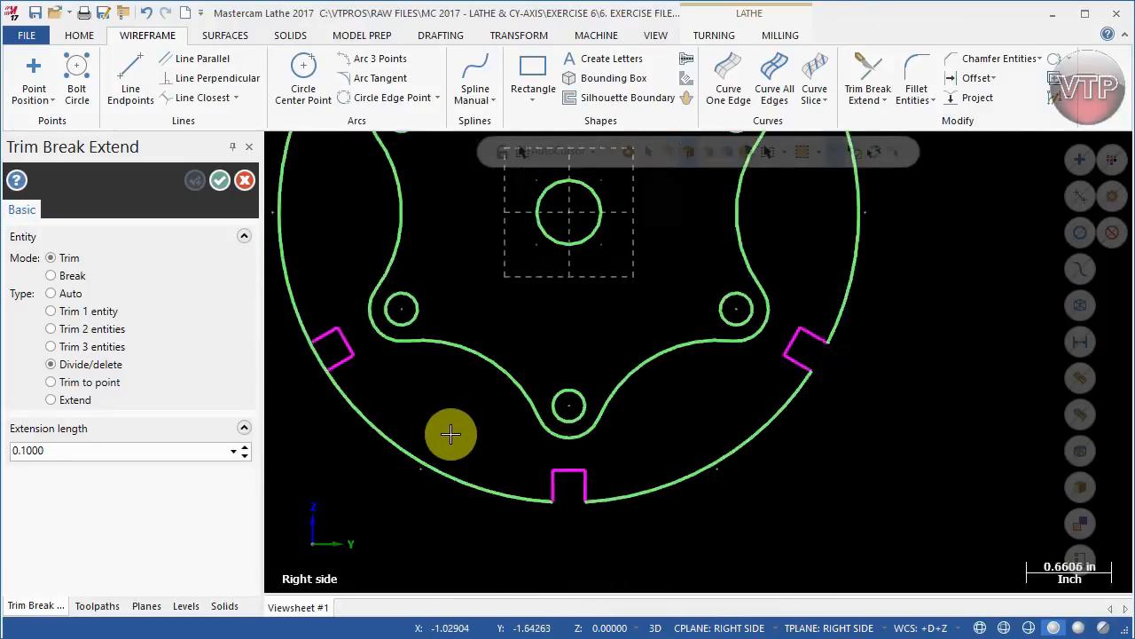
# Trim away the outer circle's arcs across the lower-left and upper-left notch openings and finish trimming.
pyautogui.scroll(2, 355, 362)
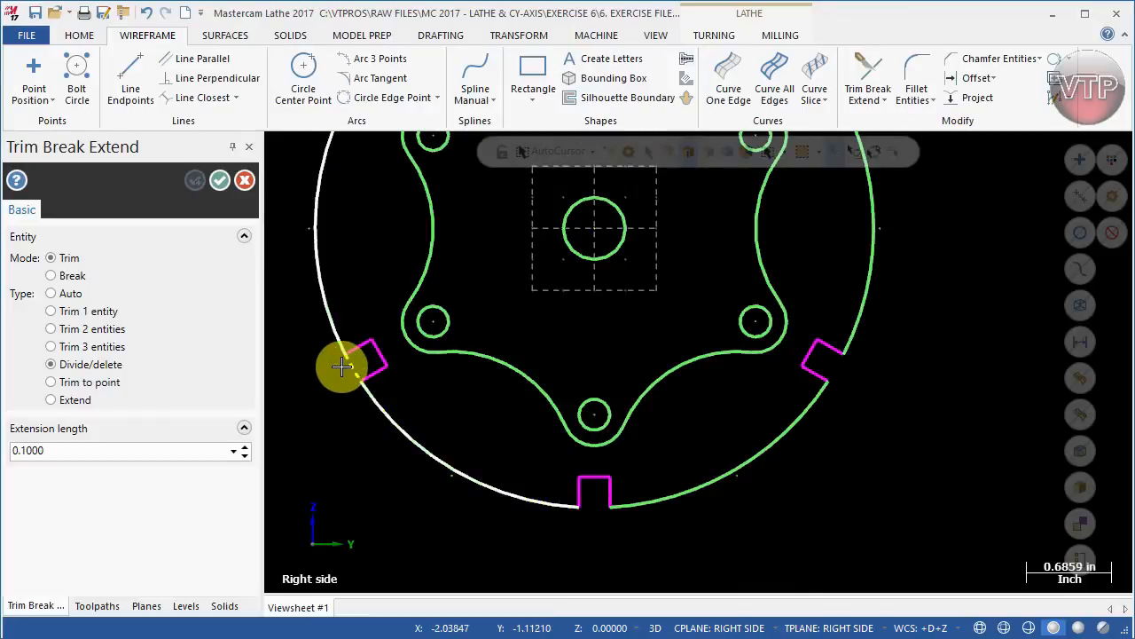
pyautogui.click(342, 366)
pyautogui.scroll(-3, 426, 355)
pyautogui.scroll(3, 391, 209)
pyautogui.click(388, 201)
pyautogui.scroll(-3, 471, 307)
pyautogui.click(217, 182)
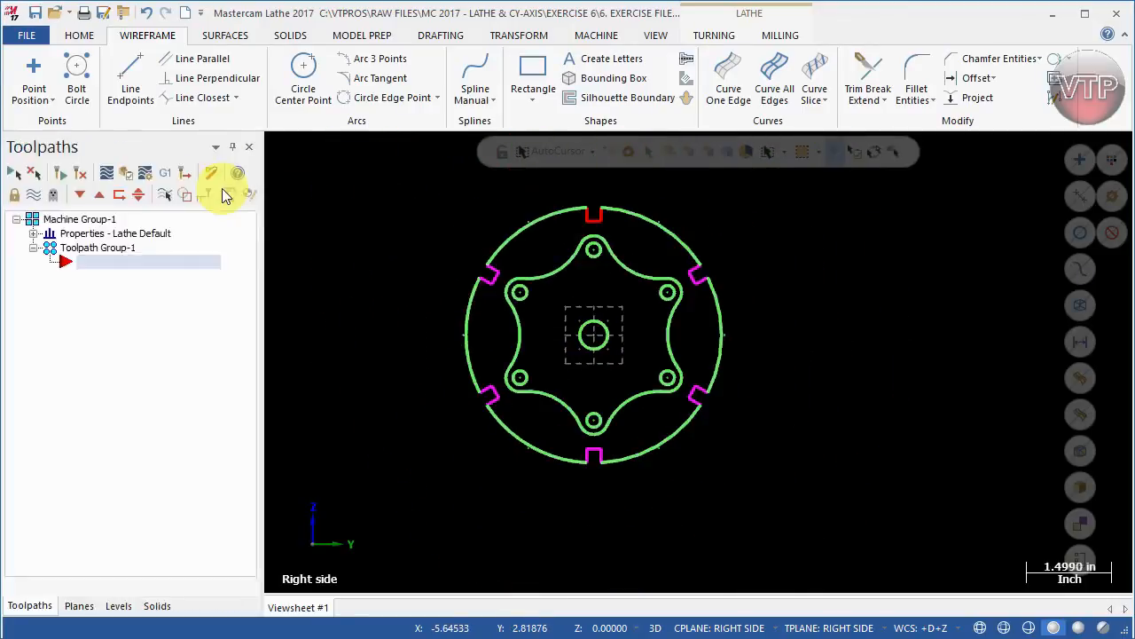
# Clear the transform colors from the original and copied notches, and restore the right-side view.
pyautogui.click(79, 35)
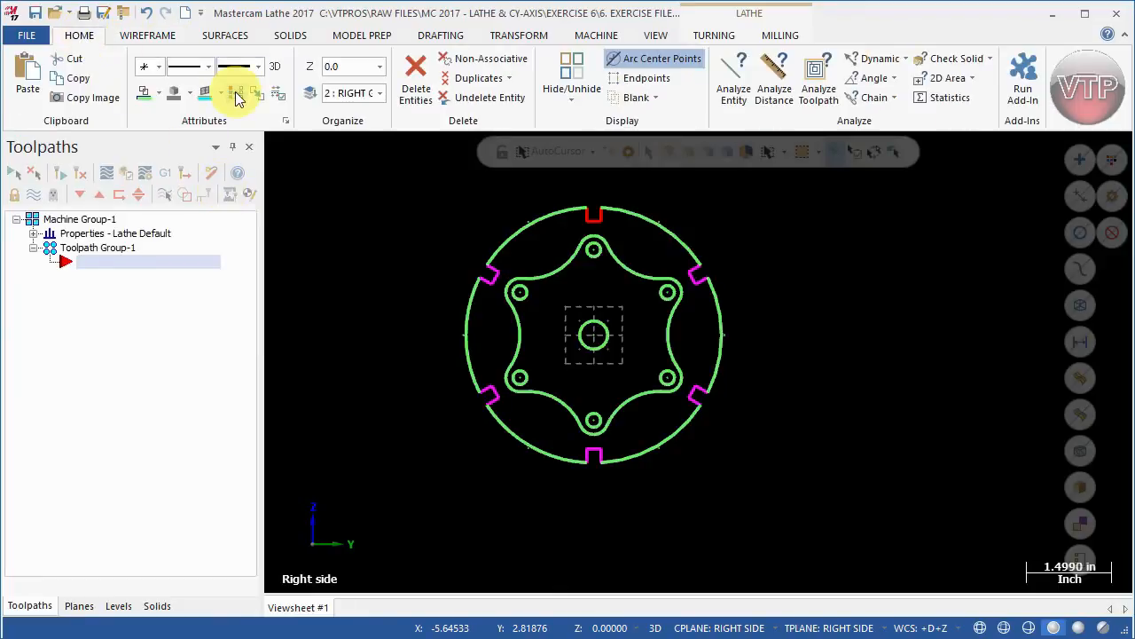
pyautogui.moveTo(465, 341)
pyautogui.mouseDown(button='middle')
pyautogui.moveTo(735, 347)
pyautogui.moveTo(418, 337)
pyautogui.moveTo(559, 337)
pyautogui.moveTo(544, 214)
pyautogui.moveTo(641, 317)
pyautogui.moveTo(700, 317)
pyautogui.moveTo(494, 303)
pyautogui.mouseUp(button='middle')
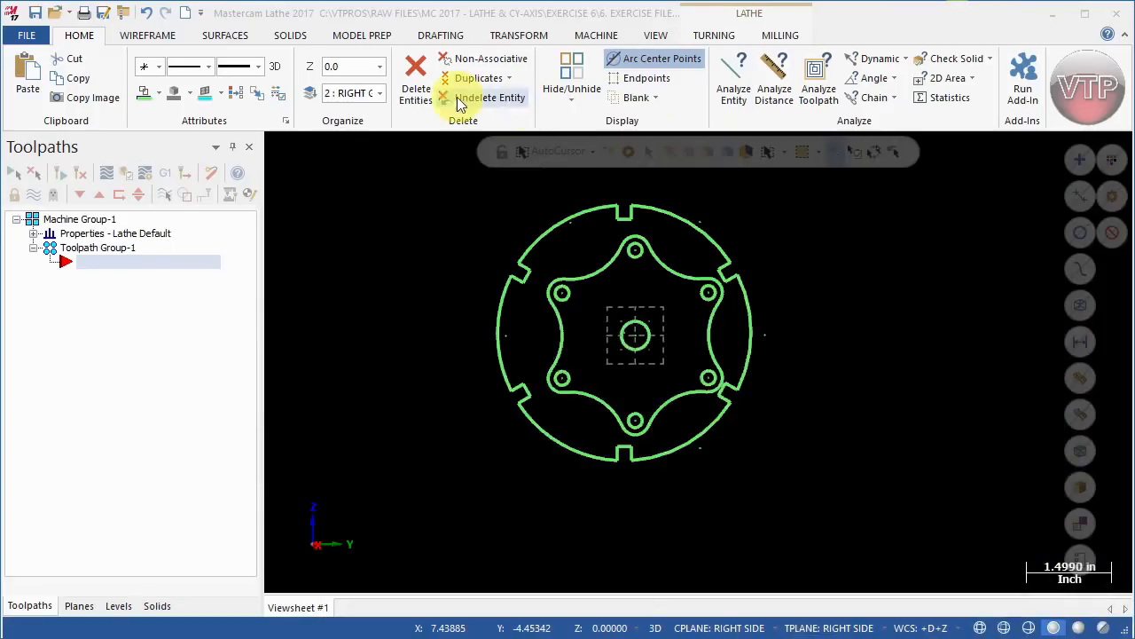
pyautogui.click(655, 34)
pyautogui.click(205, 78)
pyautogui.scroll(-3, 492, 230)
pyautogui.scroll(6, 474, 247)
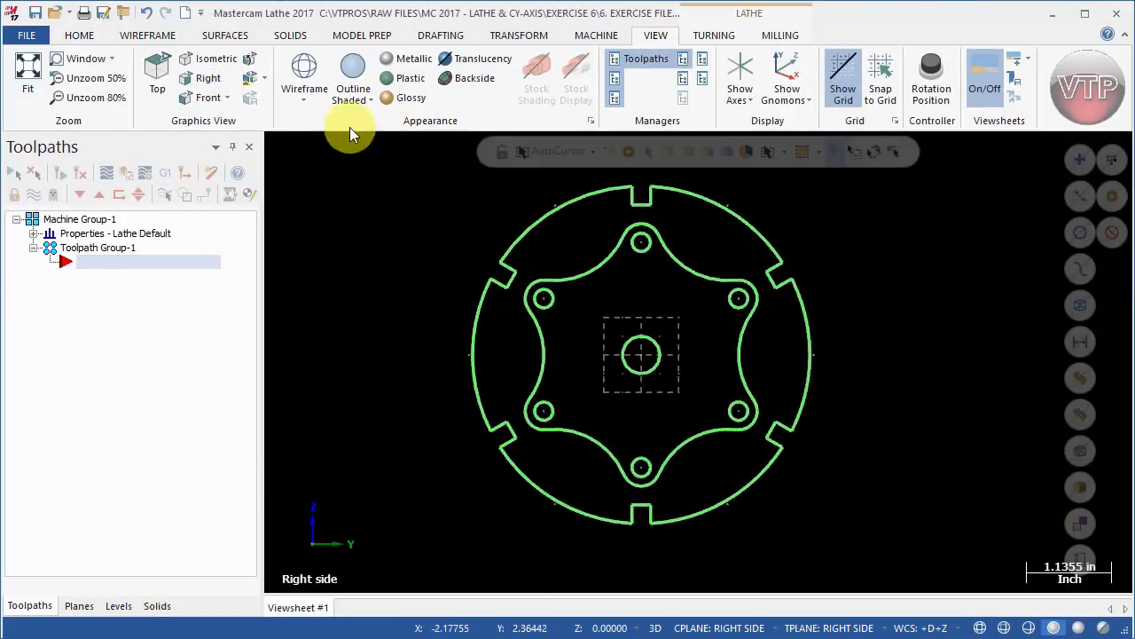
# Draw a center-point circle at 0, 0, -2.5 and set its radius to 1 inch.
pyautogui.click(162, 38)
pyautogui.click(297, 69)
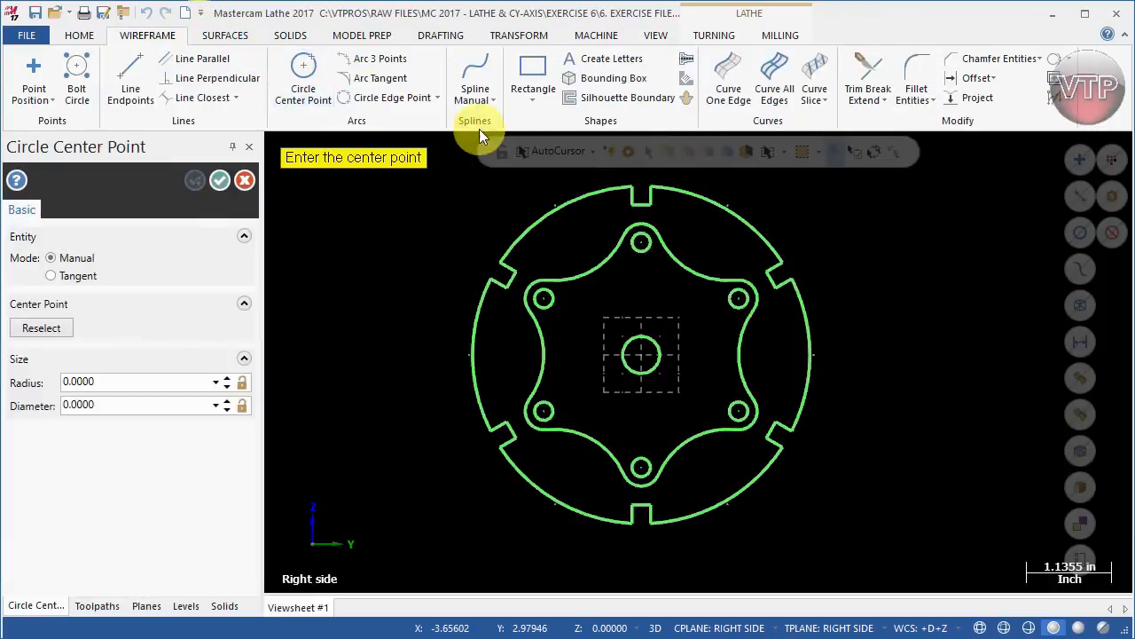
pyautogui.click(612, 153)
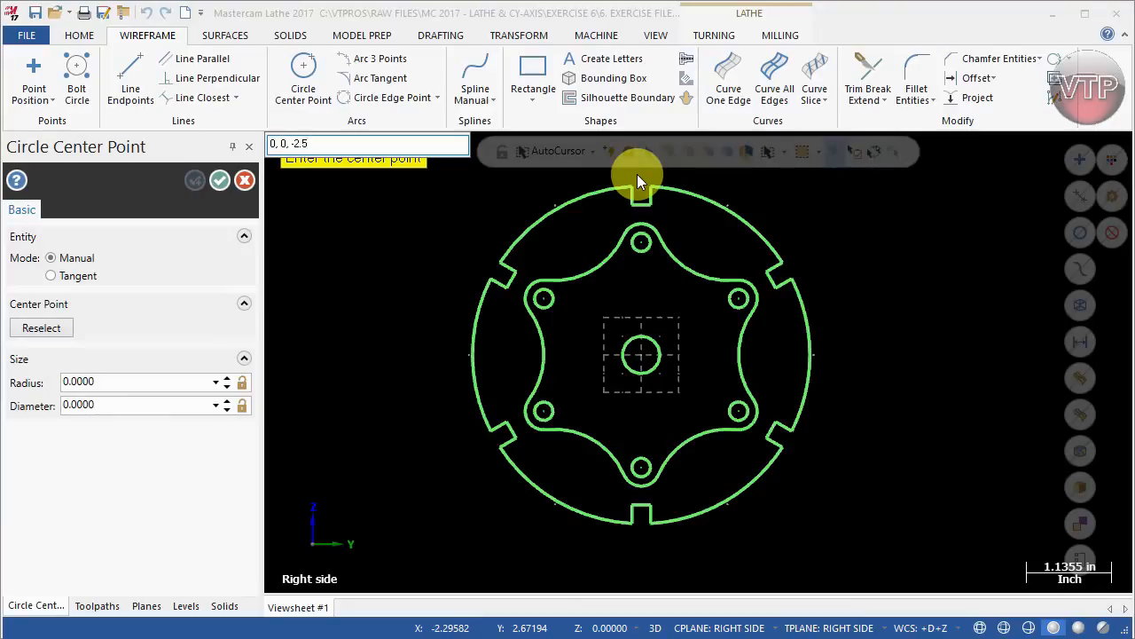
pyautogui.press('Return')
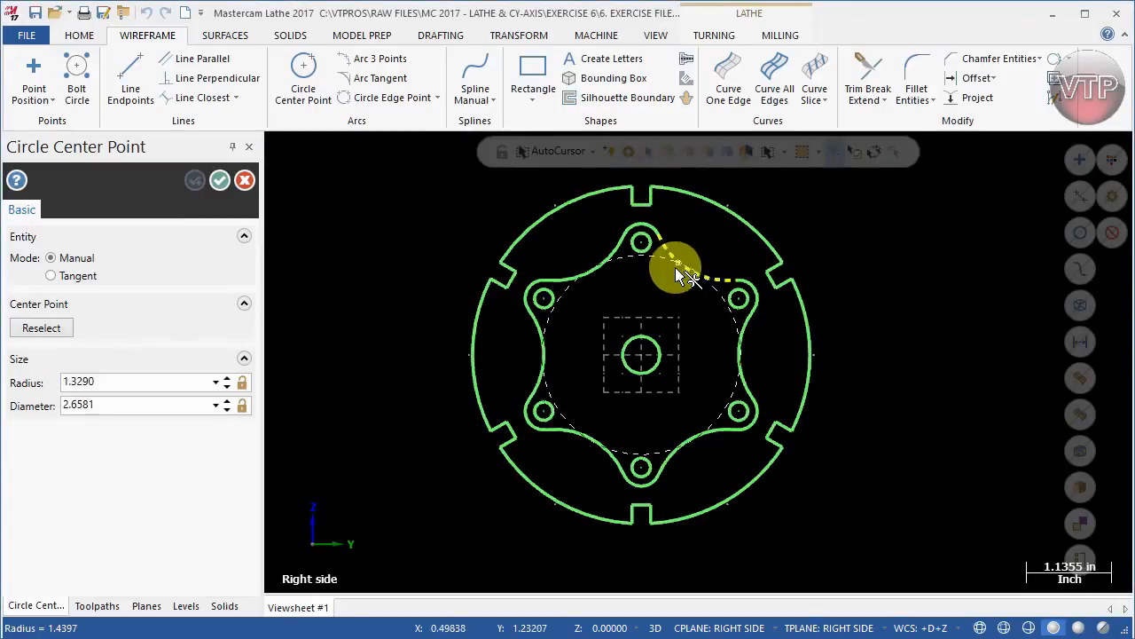
pyautogui.click(665, 282)
pyautogui.doubleClick(142, 381)
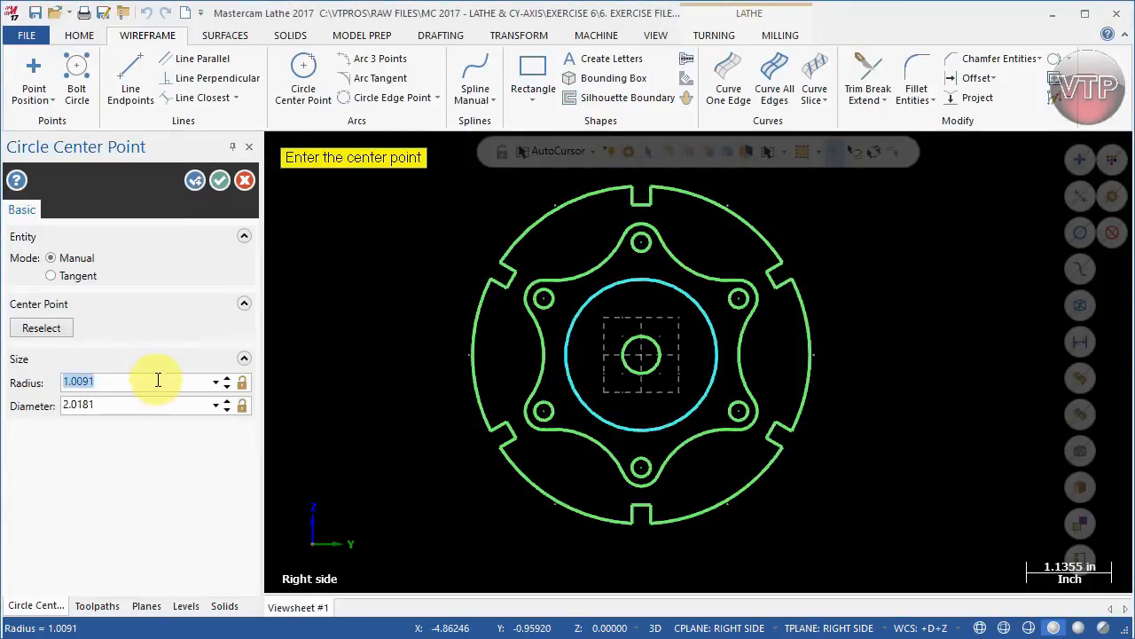
pyautogui.write('1')
pyautogui.press('Return')
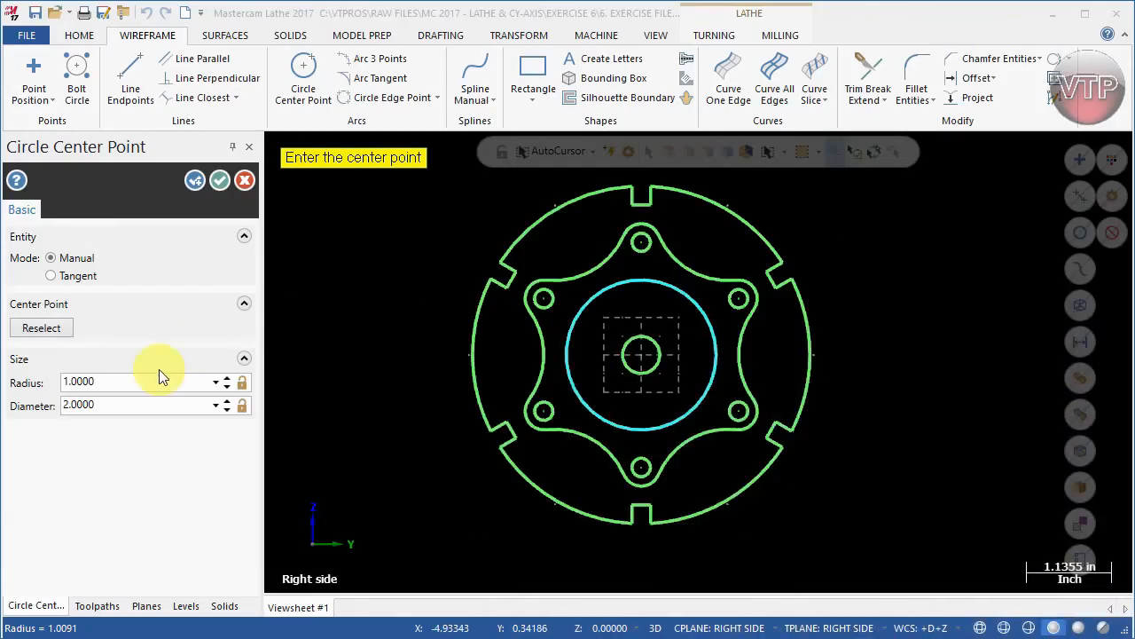
# Set the new circle's radius to 1.25 inches and accept it.
pyautogui.click(154, 380)
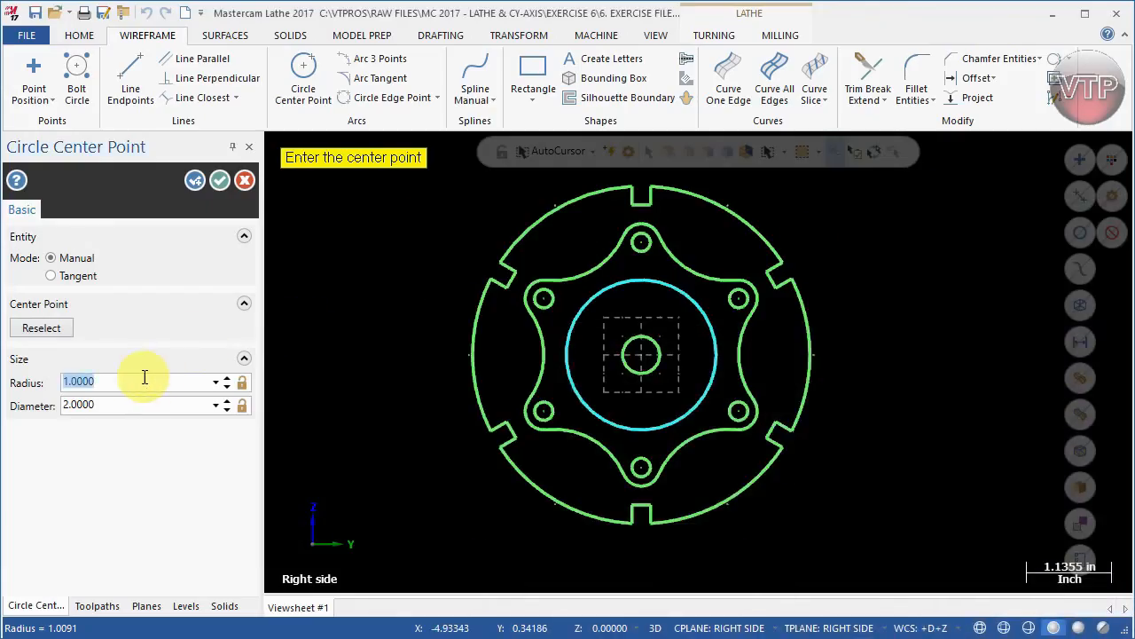
pyautogui.write('1.25')
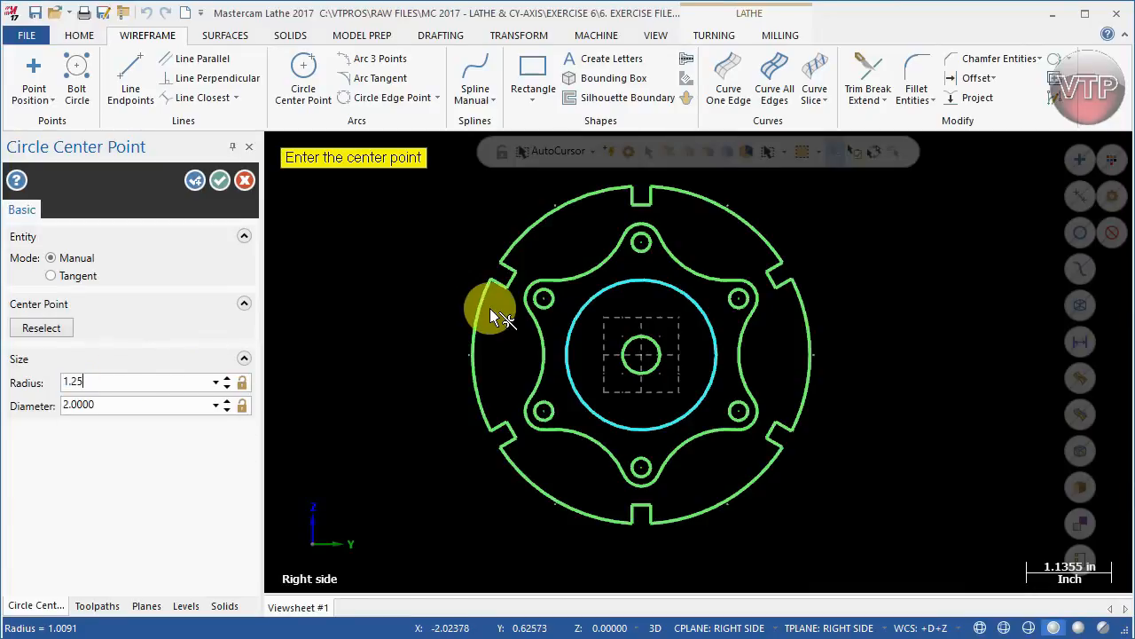
pyautogui.press('Return')
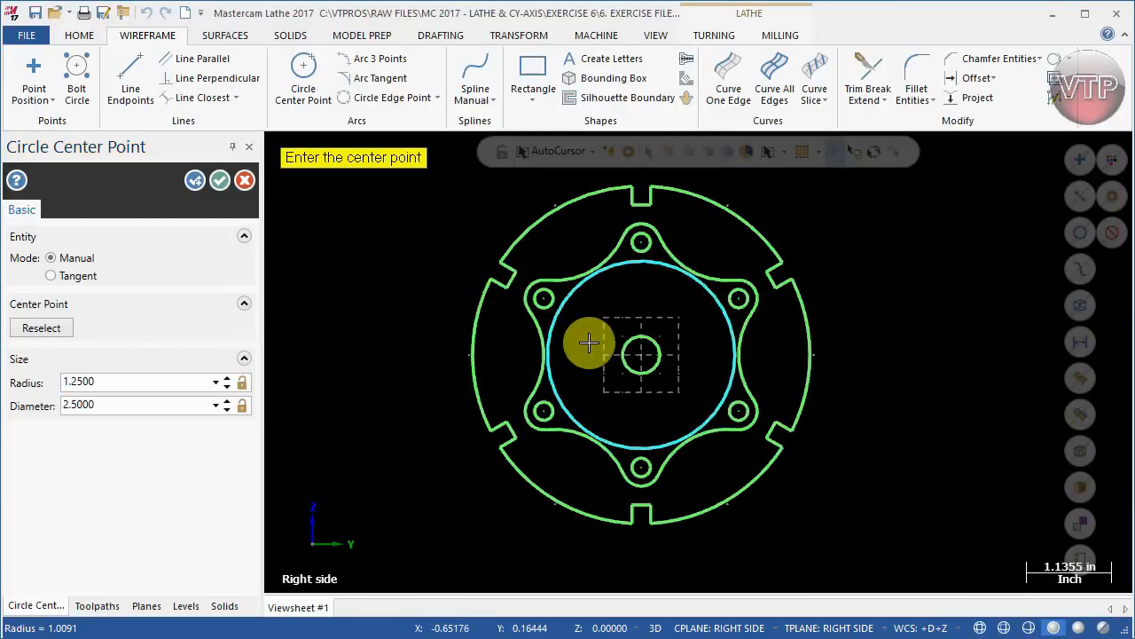
pyautogui.click(220, 180)
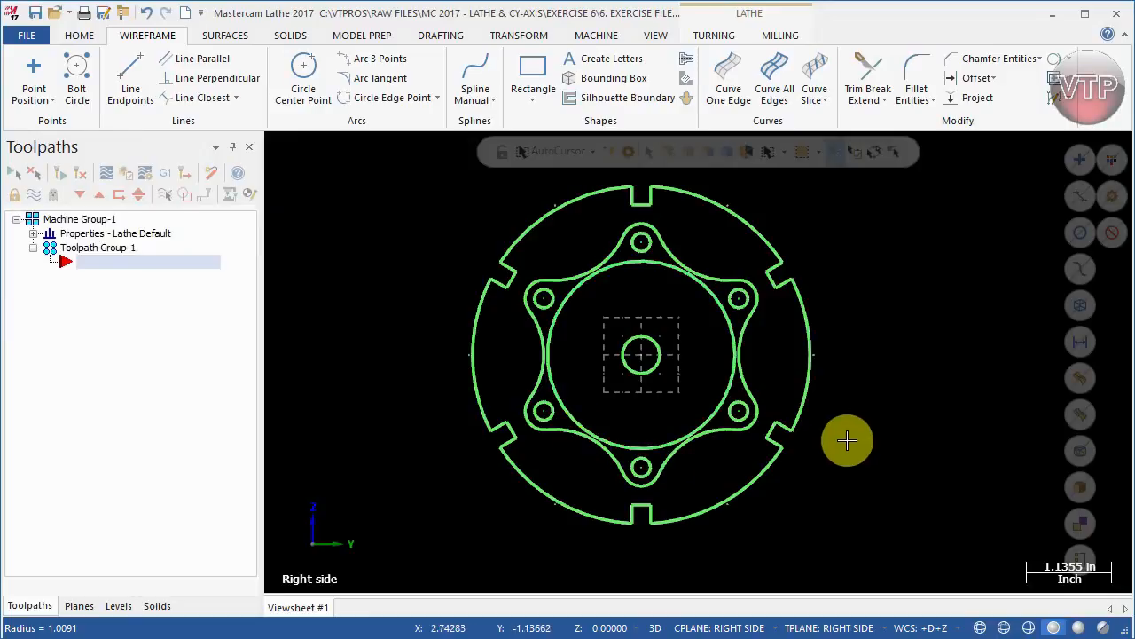
# Examine the depth spacing of the three profiles from the side, and return to the right-side view.
pyautogui.moveTo(733, 332)
pyautogui.mouseDown(button='middle')
pyautogui.moveTo(843, 329)
pyautogui.moveTo(947, 349)
pyautogui.mouseUp(button='middle')
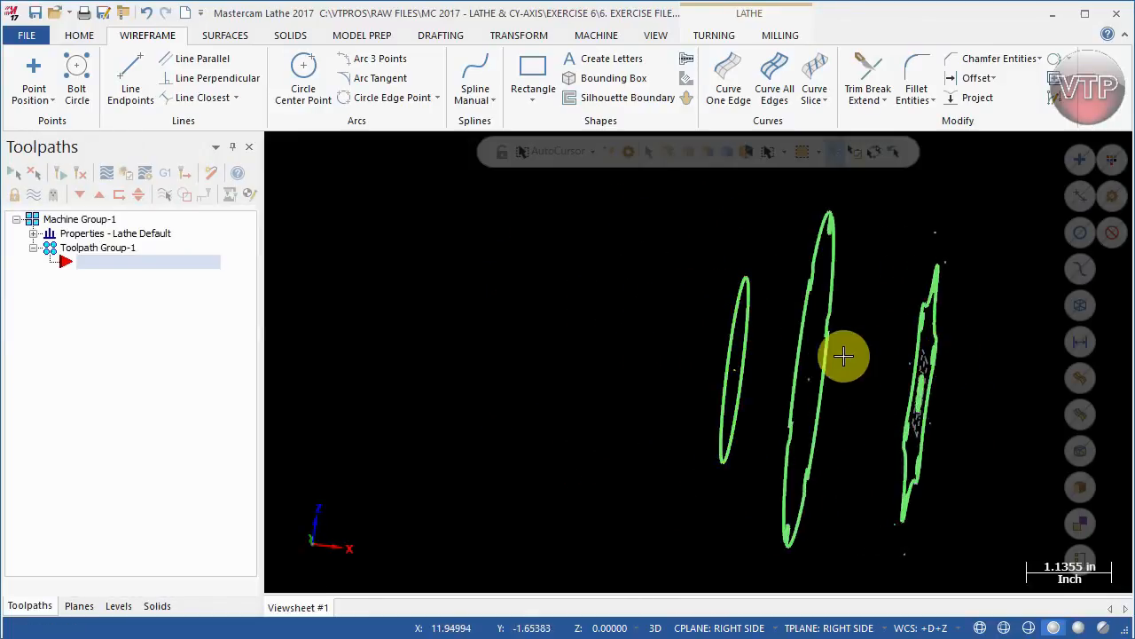
pyautogui.moveTo(793, 337); pyautogui.dragTo(385, 423, button='middle')
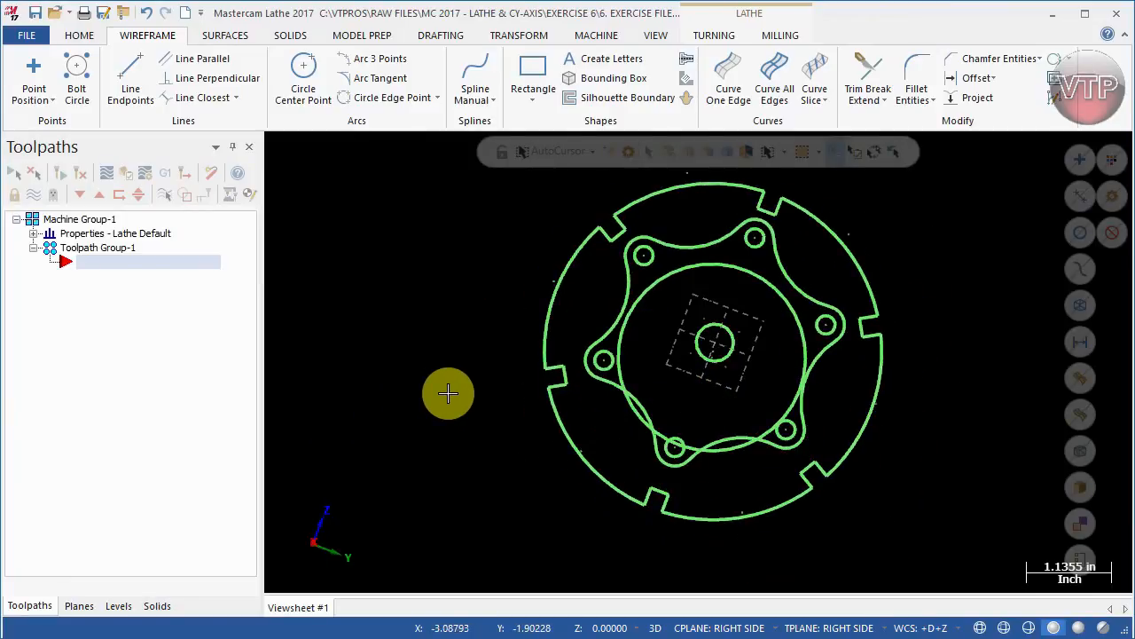
pyautogui.click(655, 35)
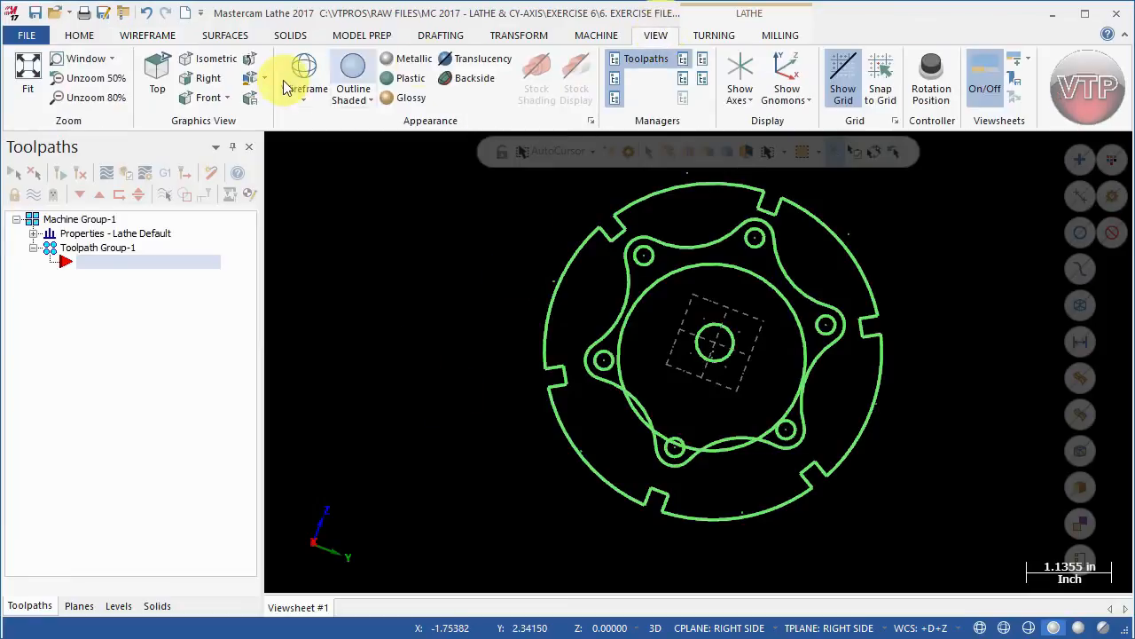
pyautogui.click(204, 78)
pyautogui.scroll(-1, 737, 409)
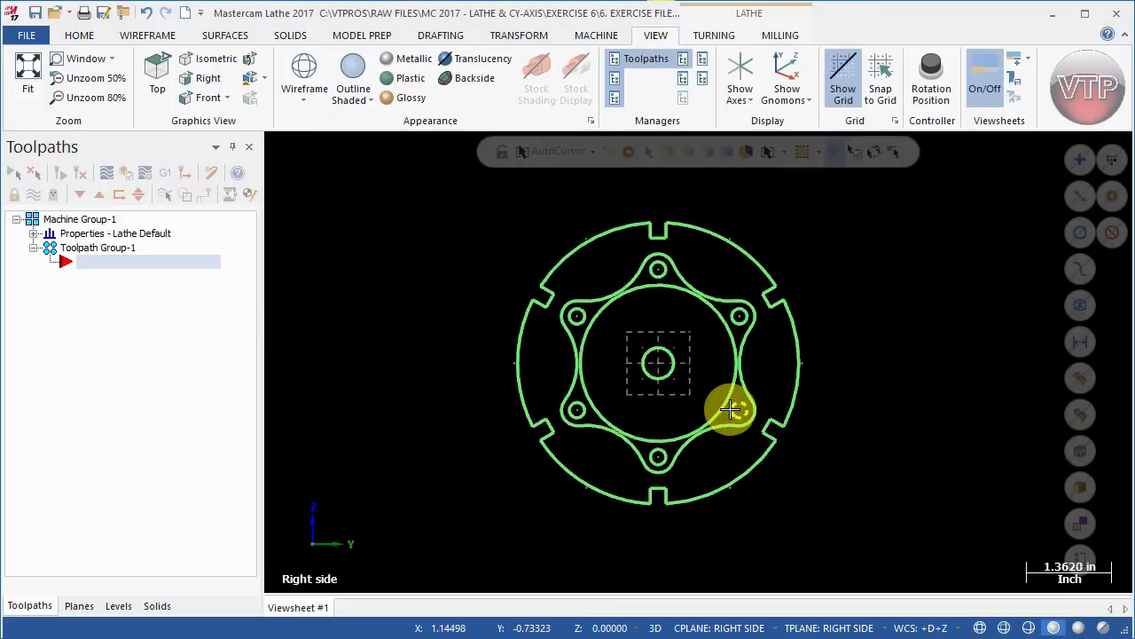